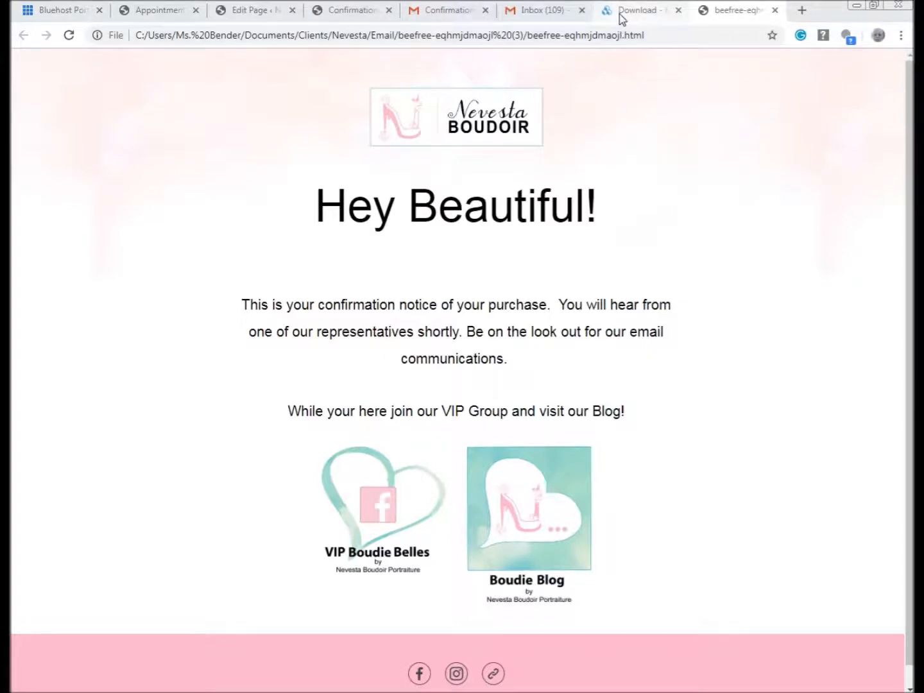
- Check the BEE Good Job download page, then return to the beefree Nevesta Boudoir email preview
left_click(636, 11)
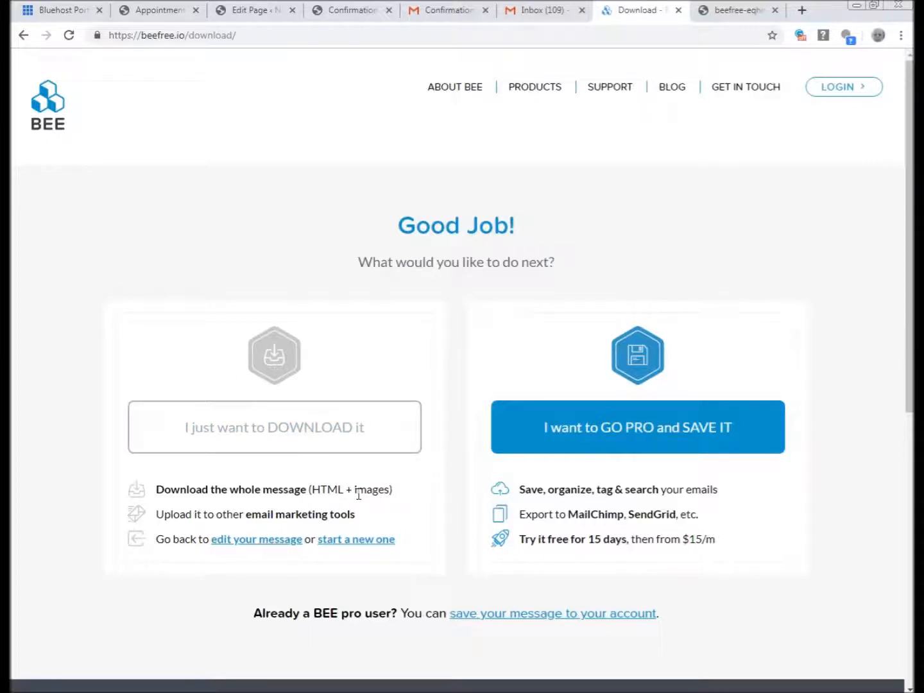
left_click(733, 14)
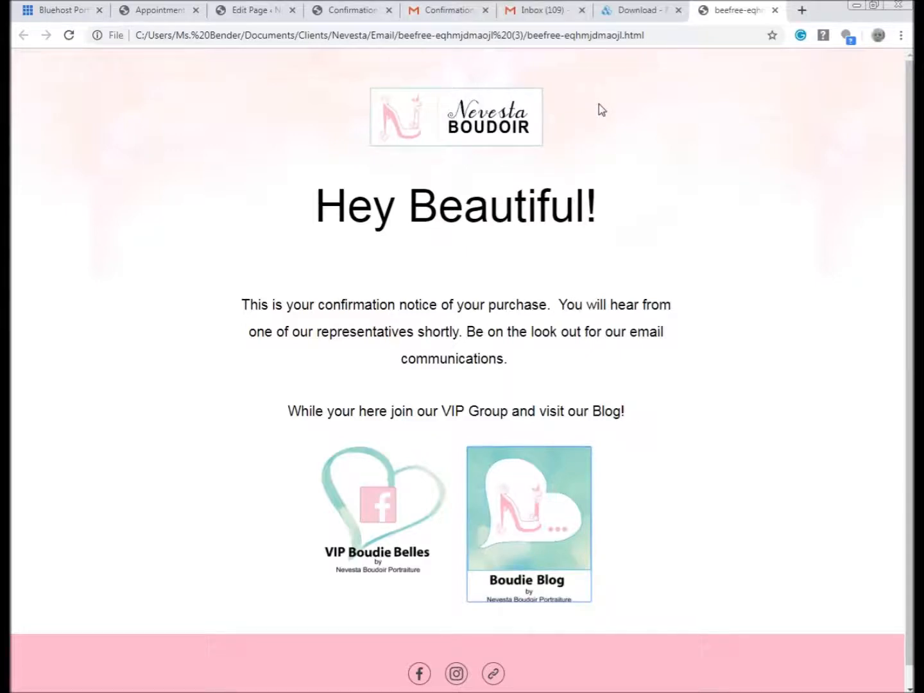
- Open View page source for the beefree email file and scroll through its HTML
right_click(621, 206)
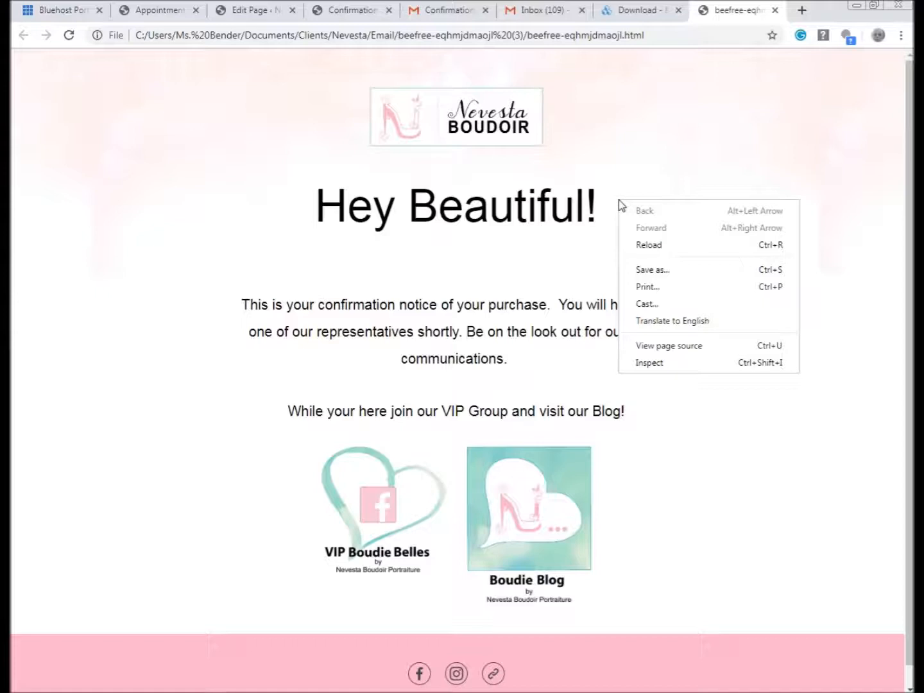
left_click(694, 402)
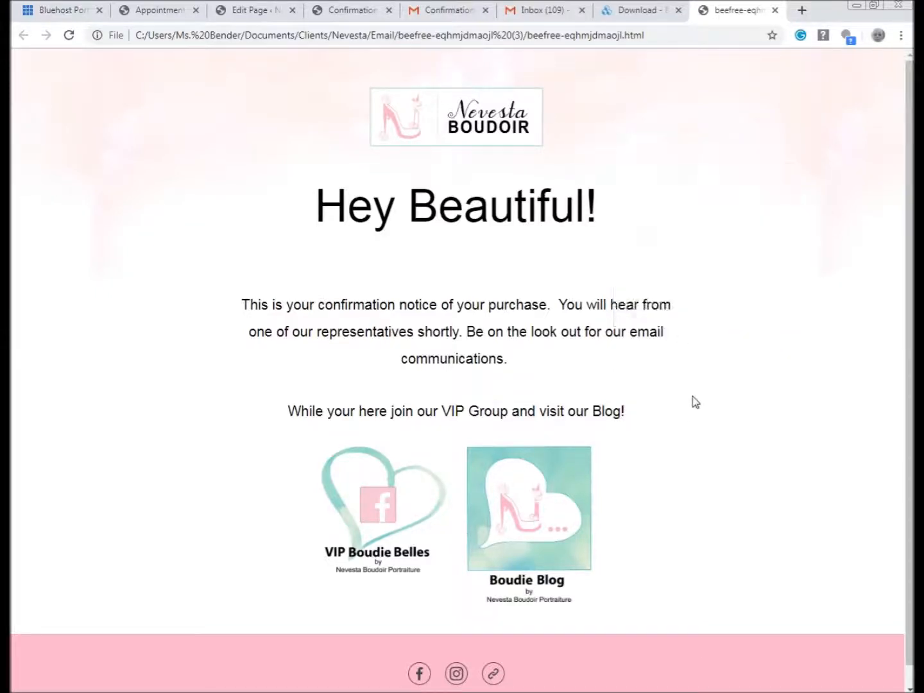
right_click(653, 165)
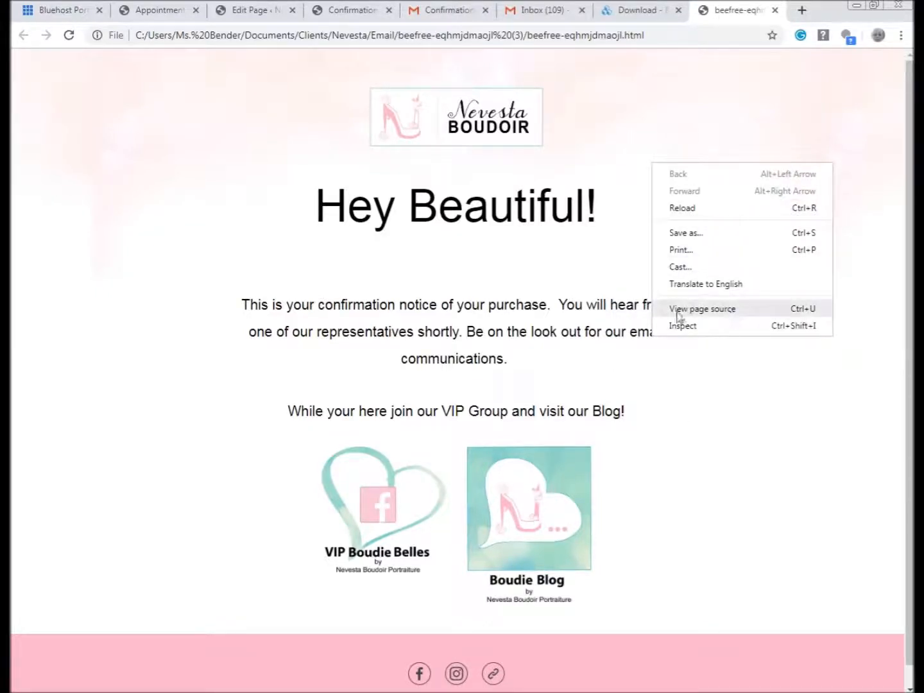
left_click(697, 310)
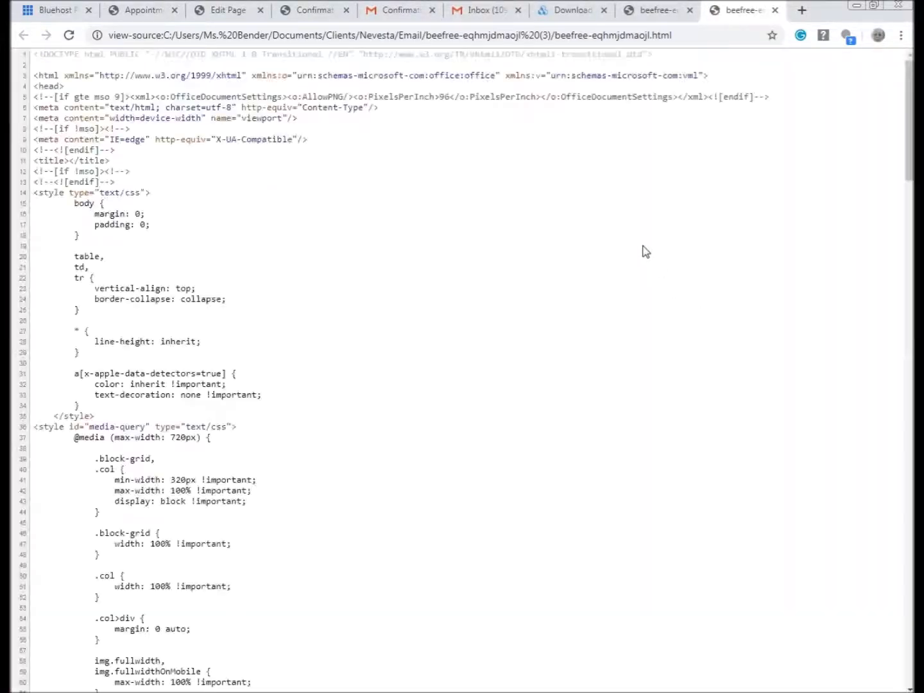
scroll(222, 189, "down", 20)
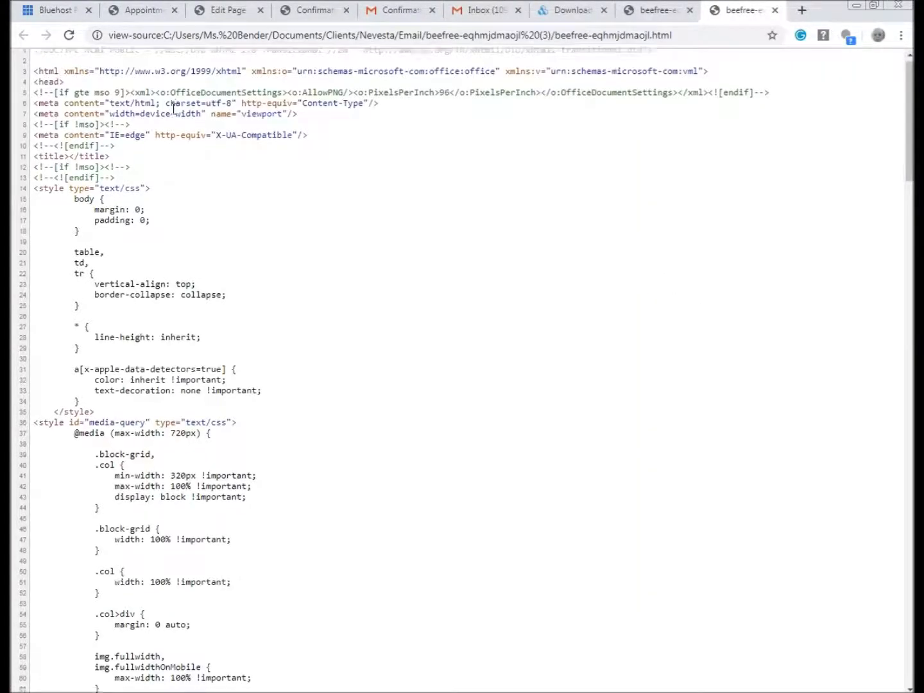
scroll(229, 220, "down", 8)
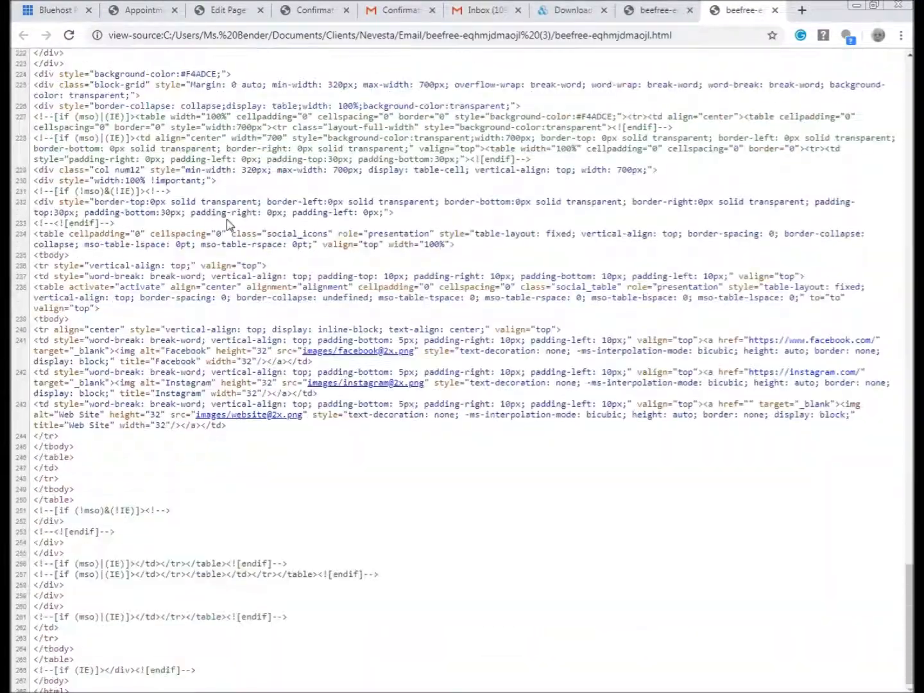
scroll(231, 238, "up", 15)
scroll(235, 247, "up", 18)
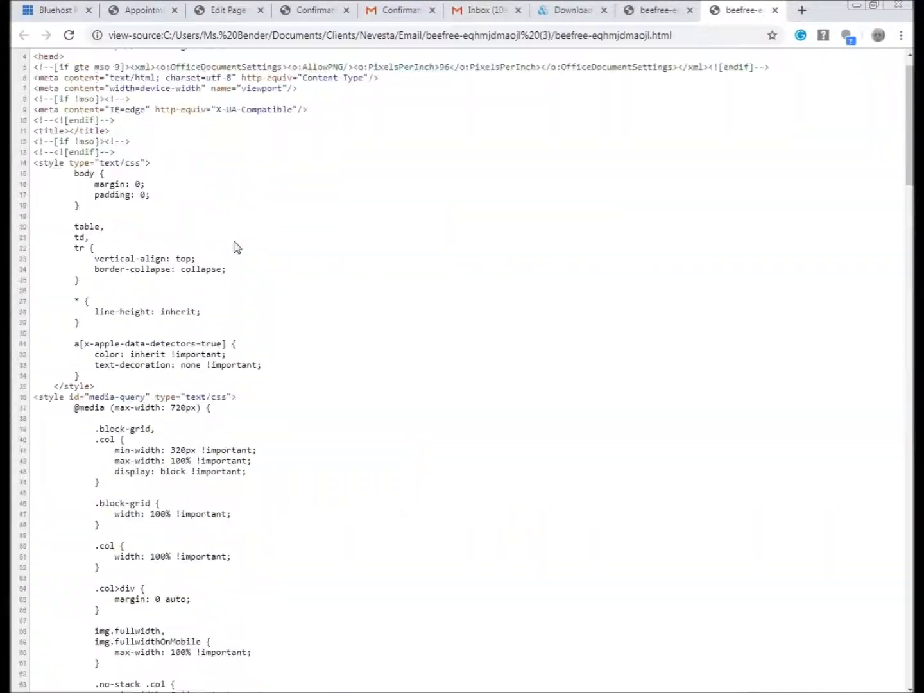
scroll(236, 244, "down", 18)
scroll(234, 239, "down", 20)
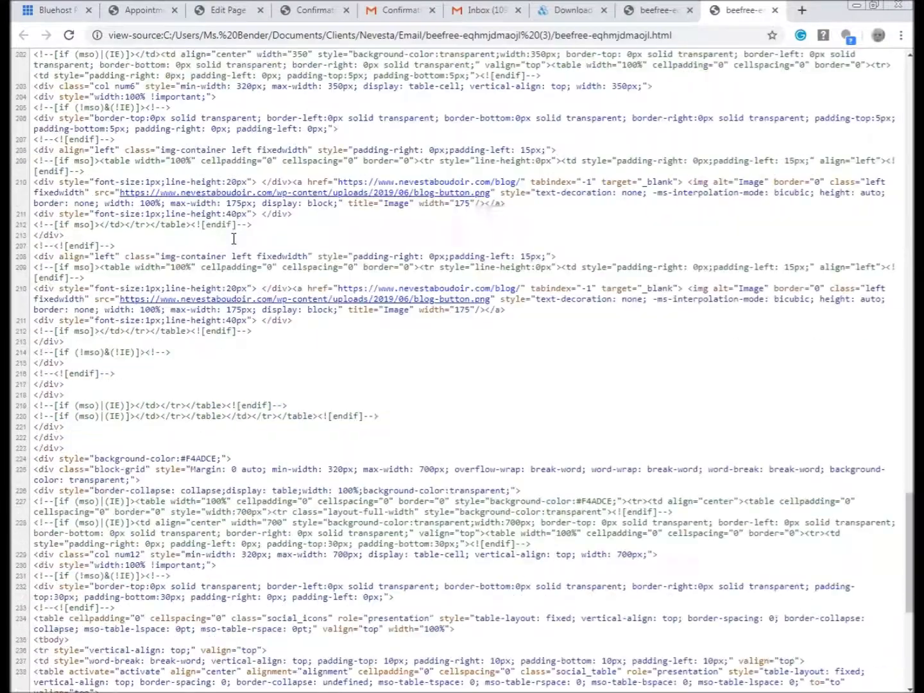
left_click_drag(910, 568, 910, 61)
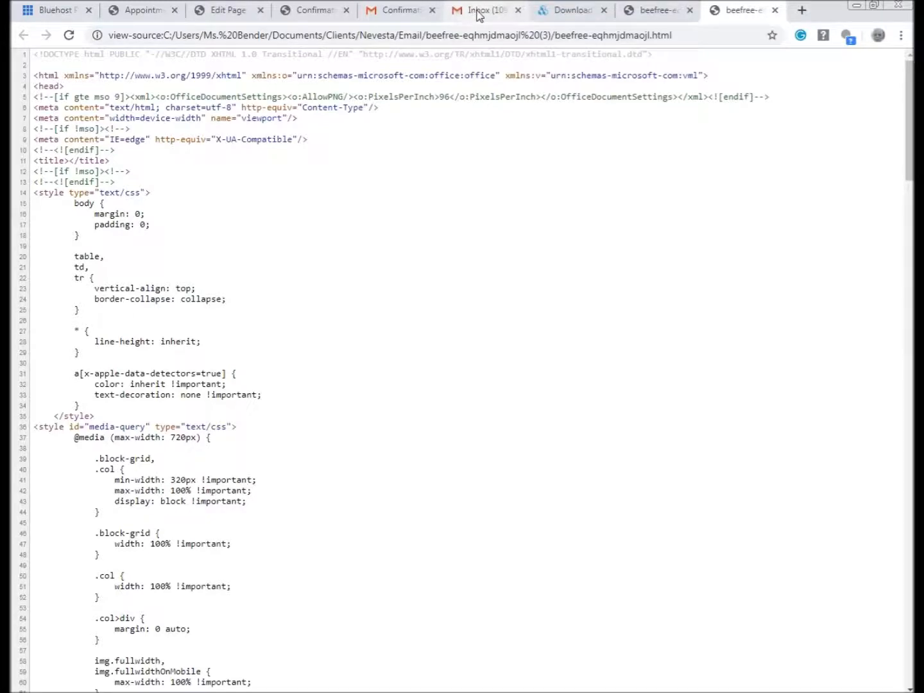
- Replace the Gmail draft's signature with 'xxxxxxxxxxx', then return to the HTML source tab
left_click(479, 14)
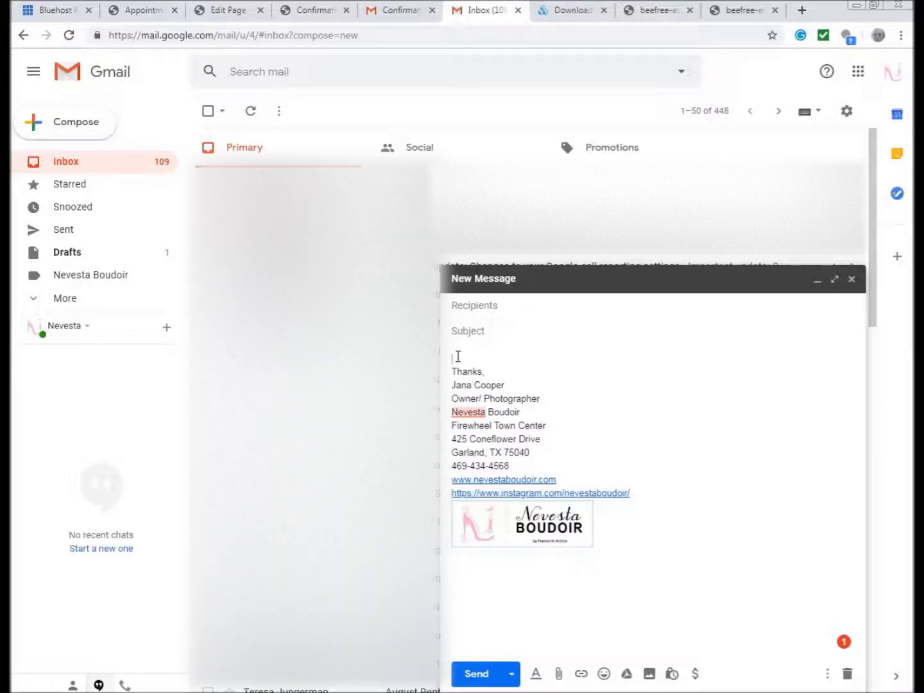
mouse_move(558, 363)
left_mouse_down()
mouse_move(671, 568)
mouse_move(661, 541)
left_mouse_up()
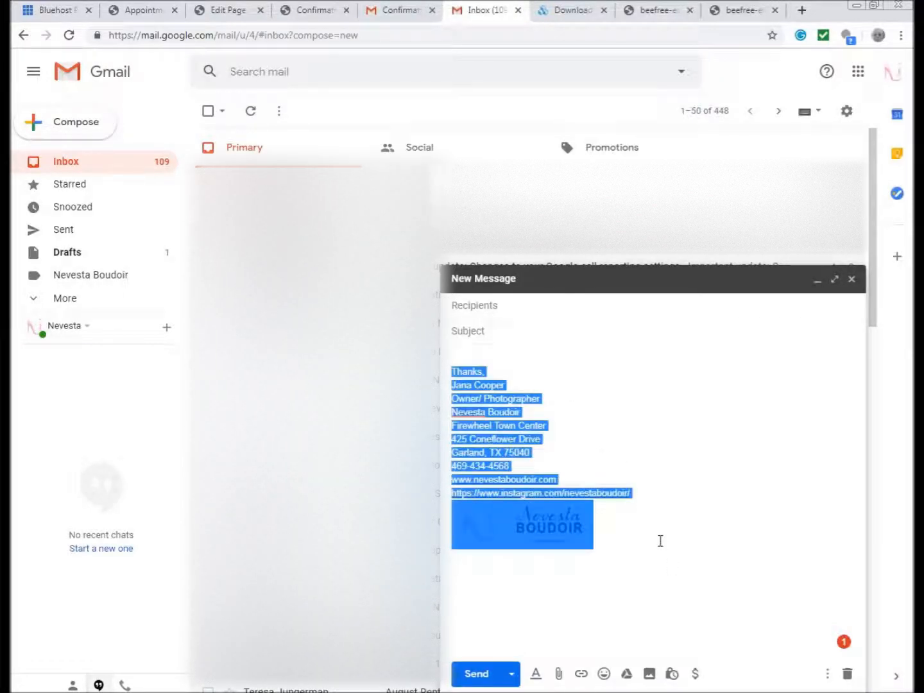
key("Delete")
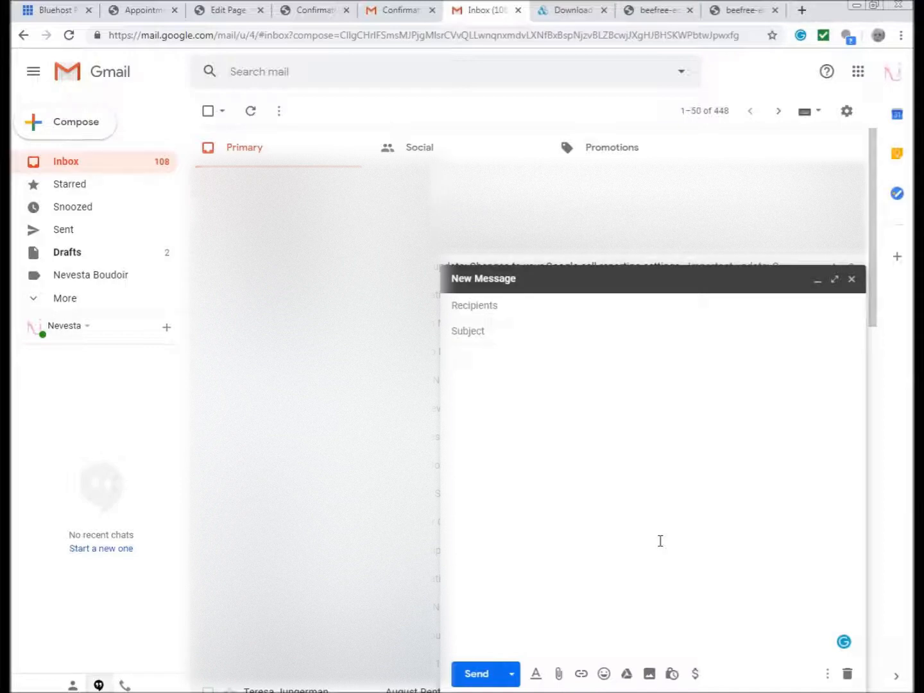
type("xxxxxxxxxxxxx")
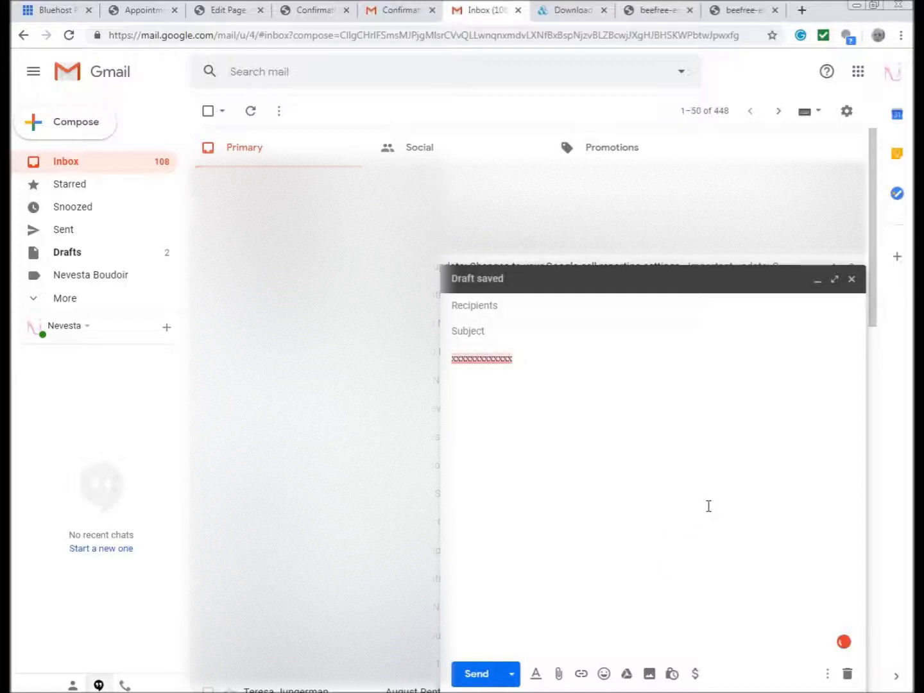
mouse_move(489, 358)
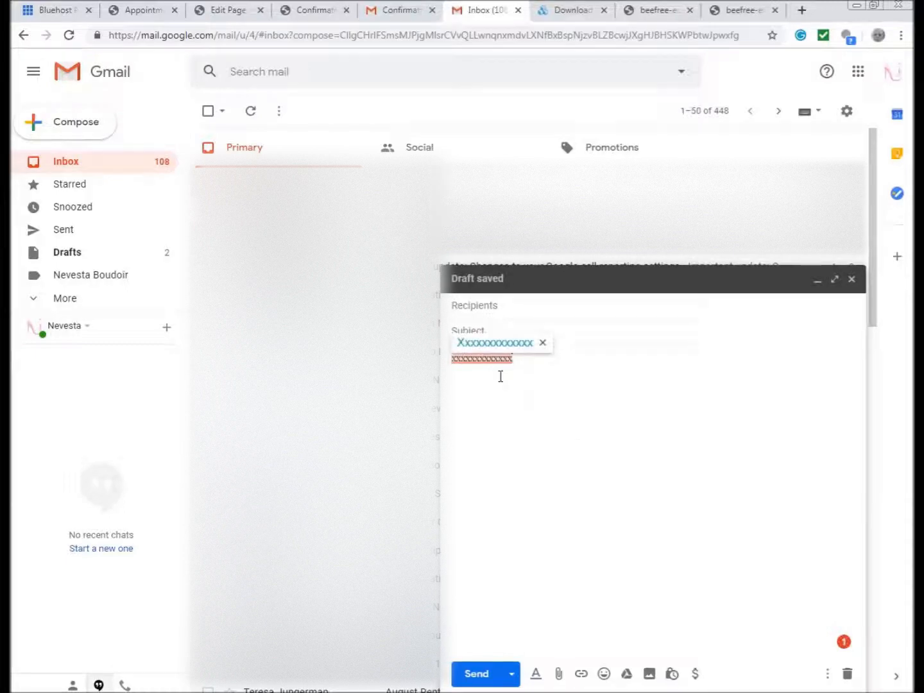
left_click(733, 10)
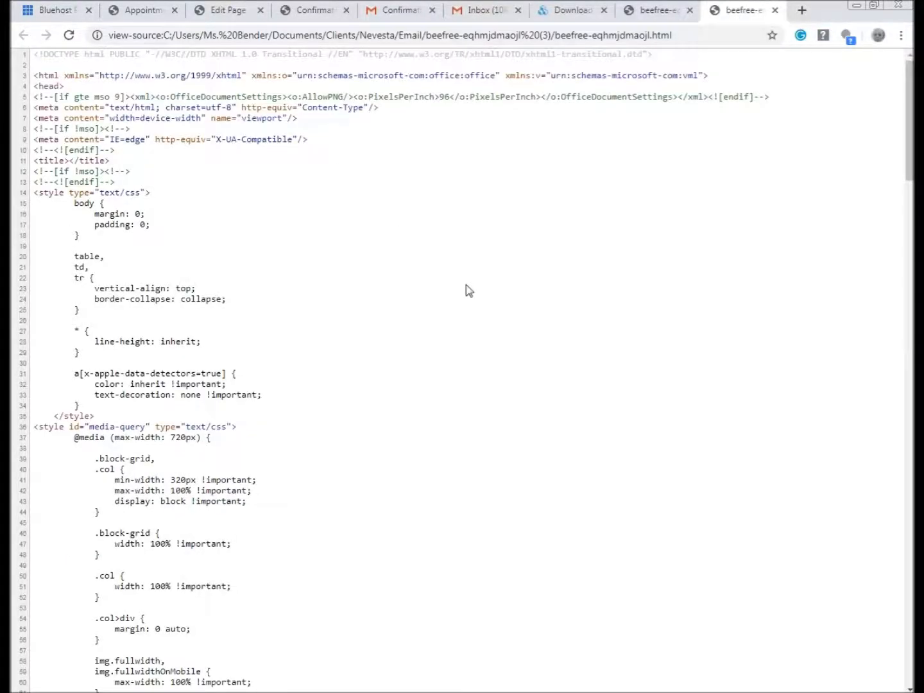
- Copy all of the email's HTML source, then select the x's placeholder in the Gmail draft
key("ctrl+a")
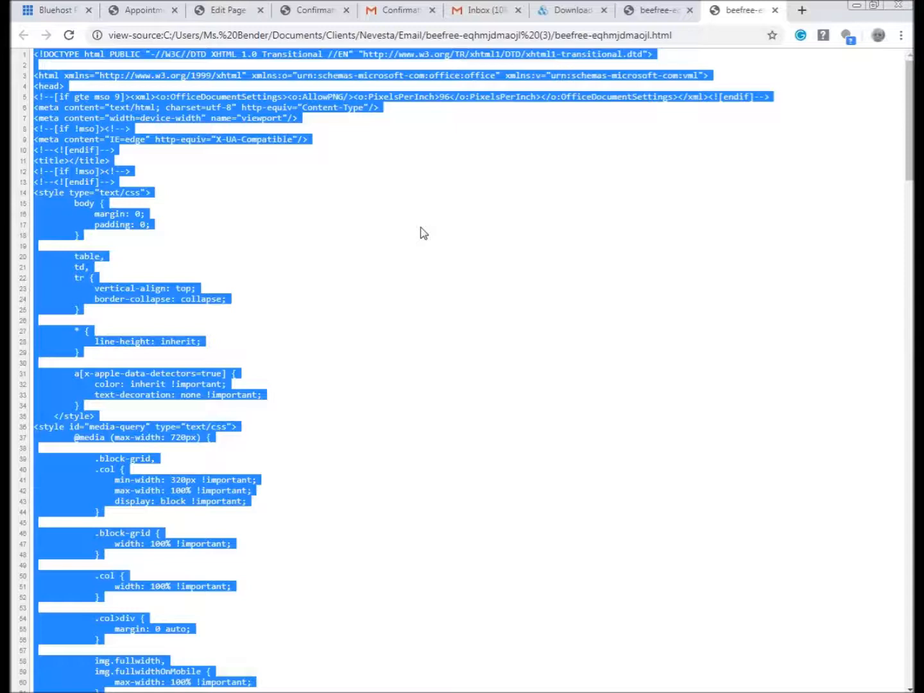
left_click(491, 15)
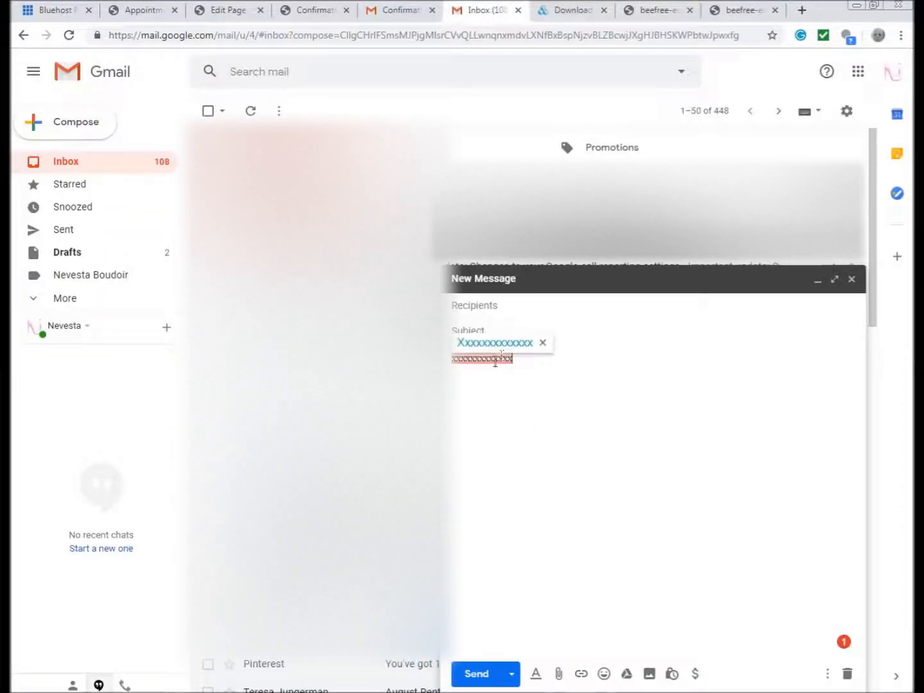
double_click(495, 360)
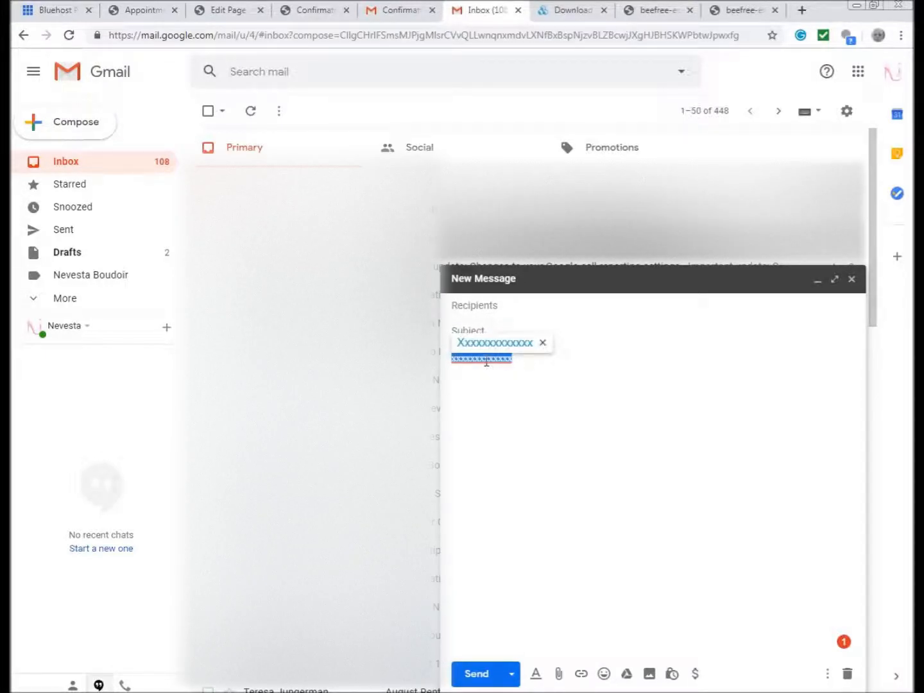
- Inspect the placeholder text's element in Chrome DevTools
right_click(486, 363)
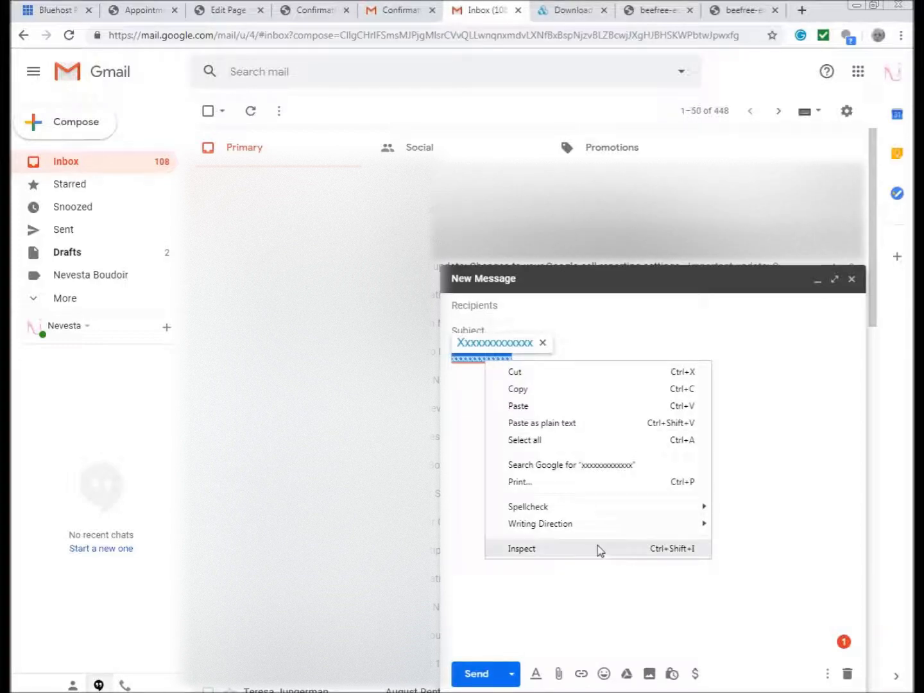
left_click(644, 548)
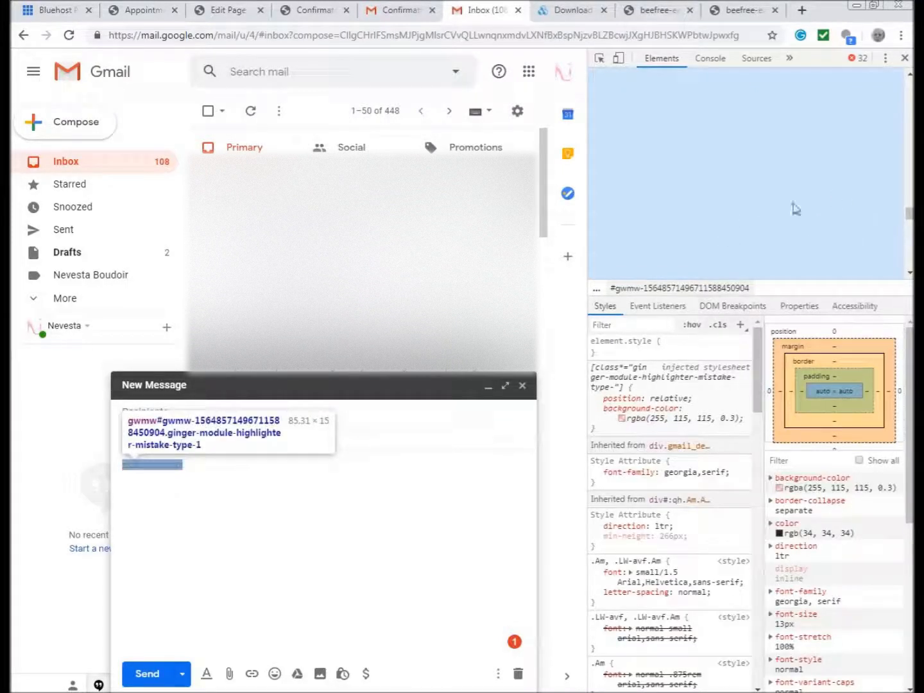
right_click(755, 196)
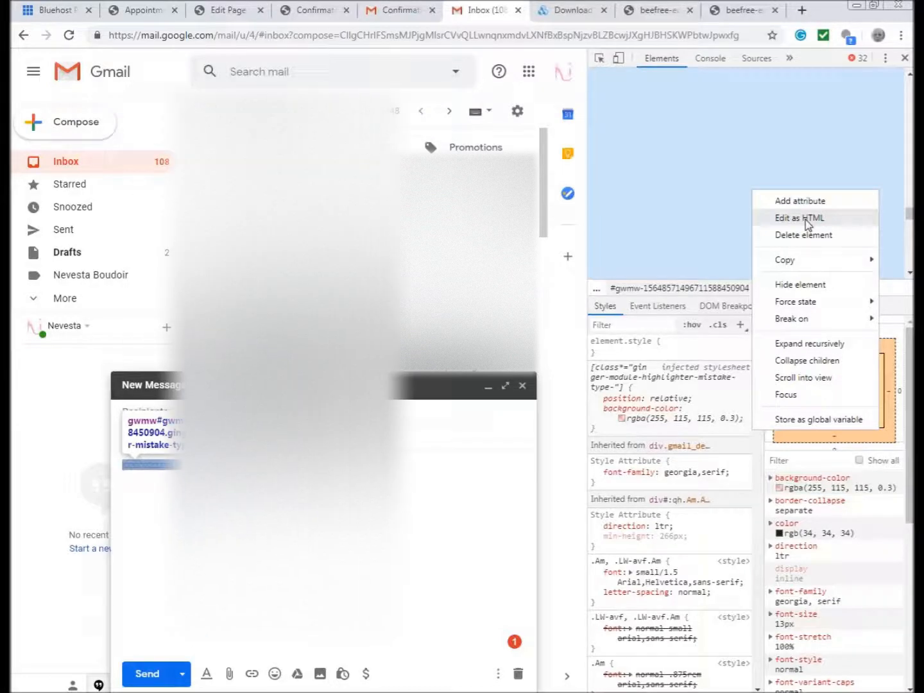
left_click(808, 220)
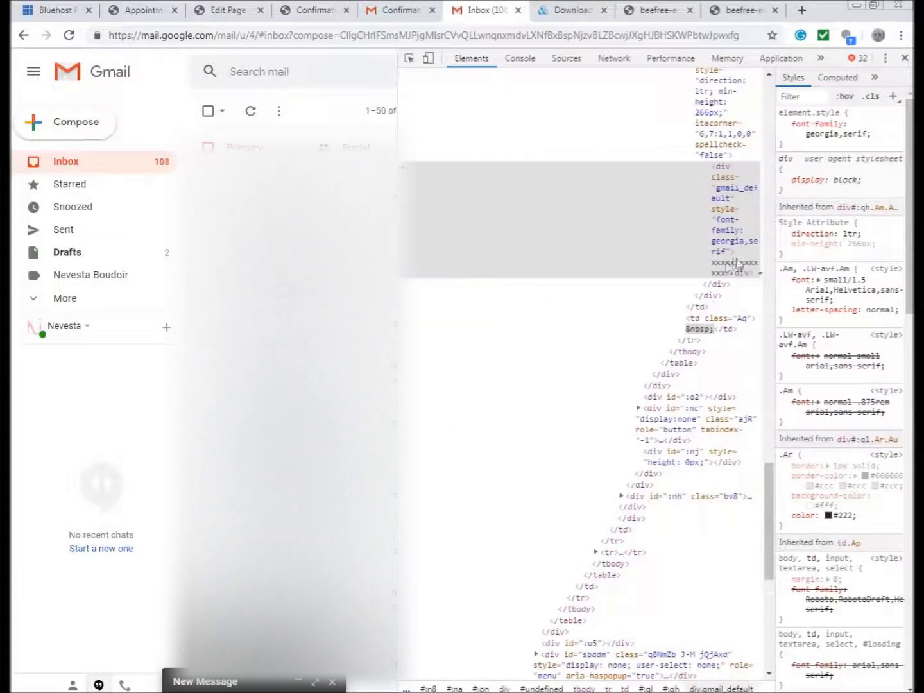
- Edit the compose body div as HTML, pasting the email code over the x's
right_click(710, 266)
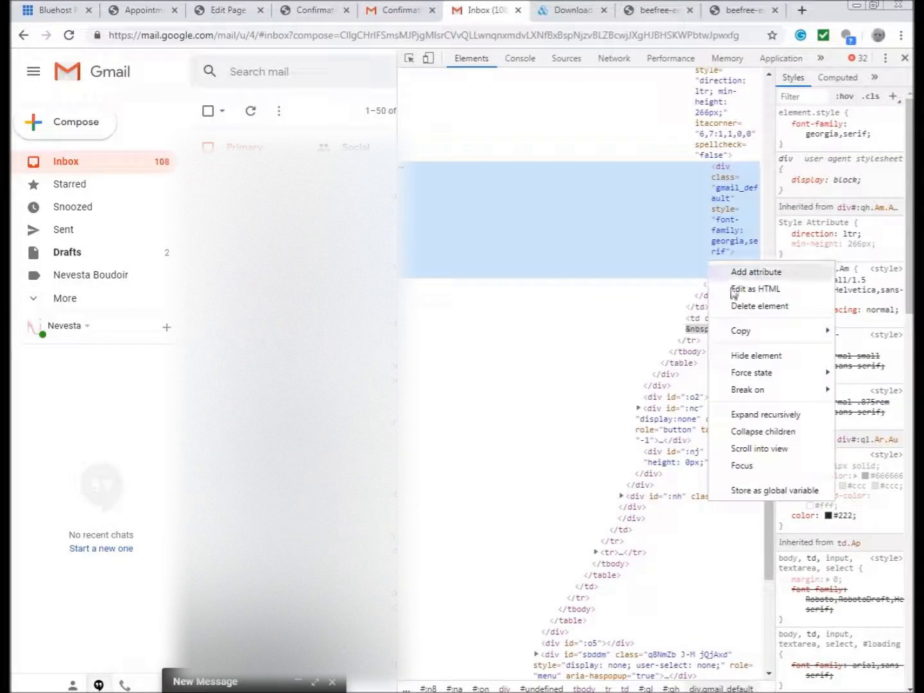
left_click(733, 294)
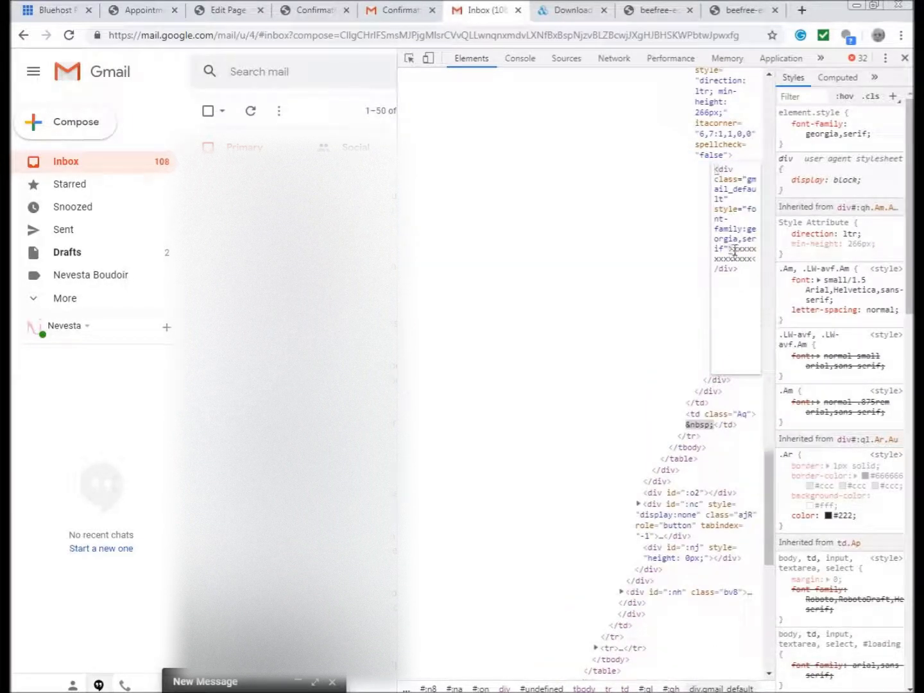
left_click_drag(734, 249, 751, 265)
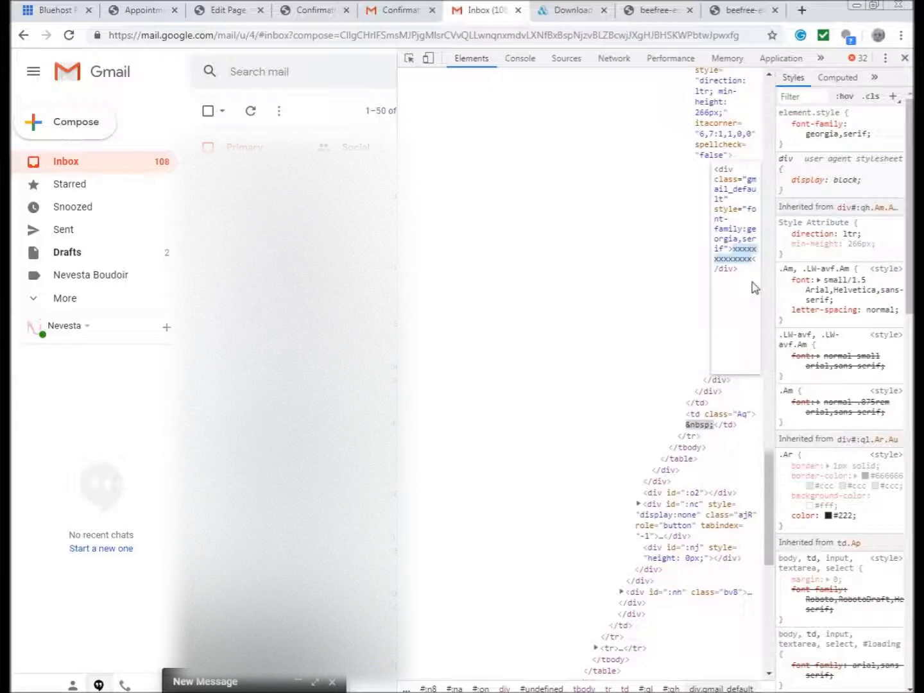
key("ctrl+v")
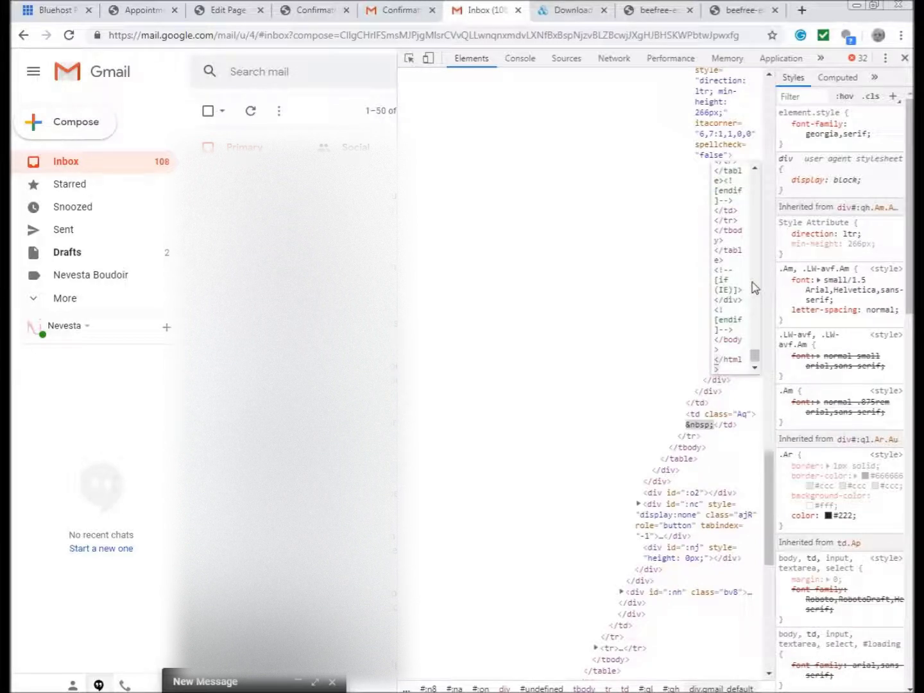
left_click(497, 308)
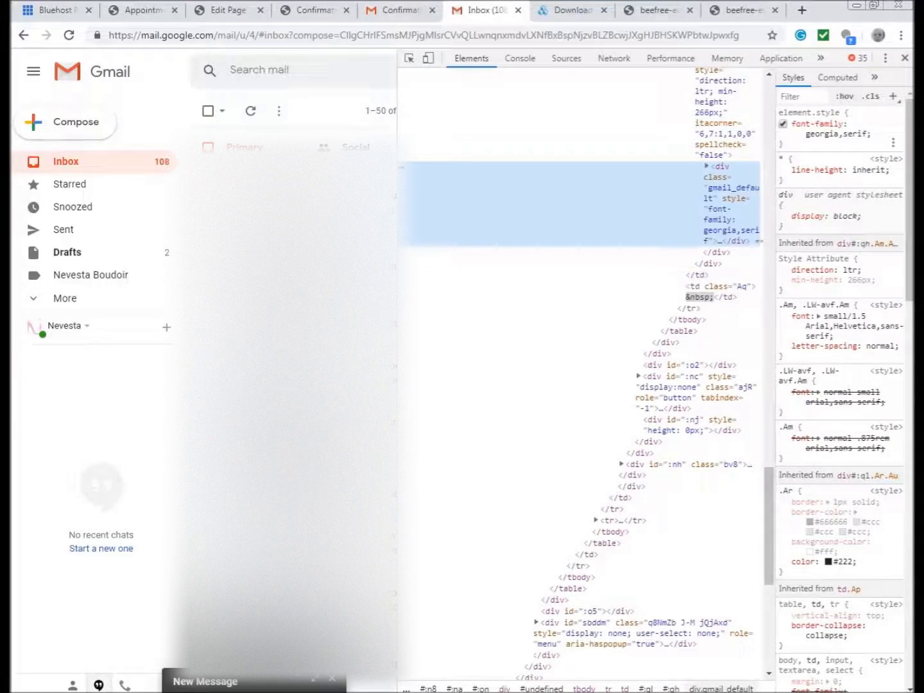
- Close DevTools and expand the draft into the full-screen compose window
left_click(304, 682)
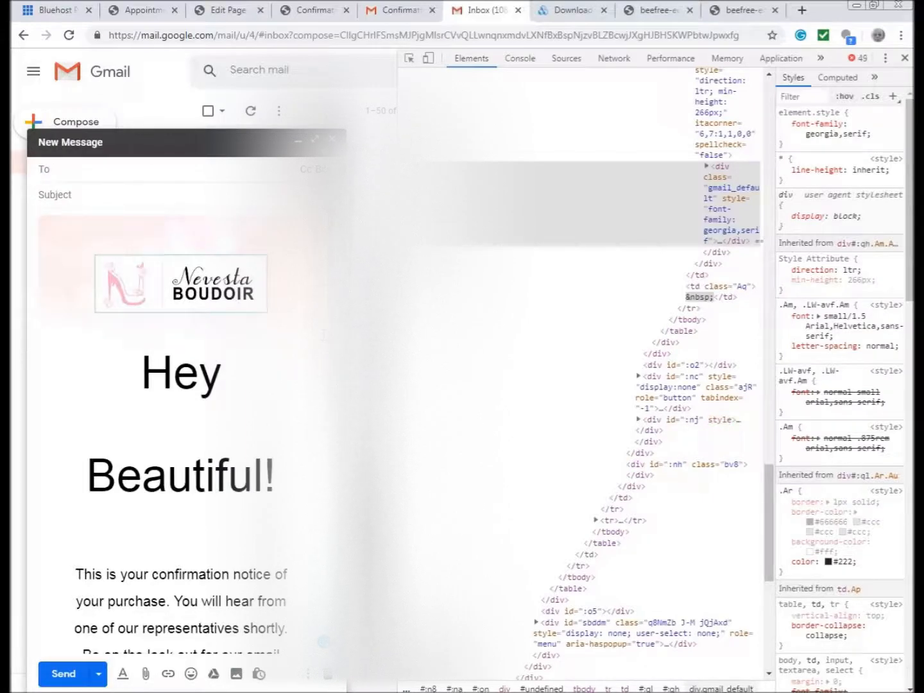
left_click(906, 59)
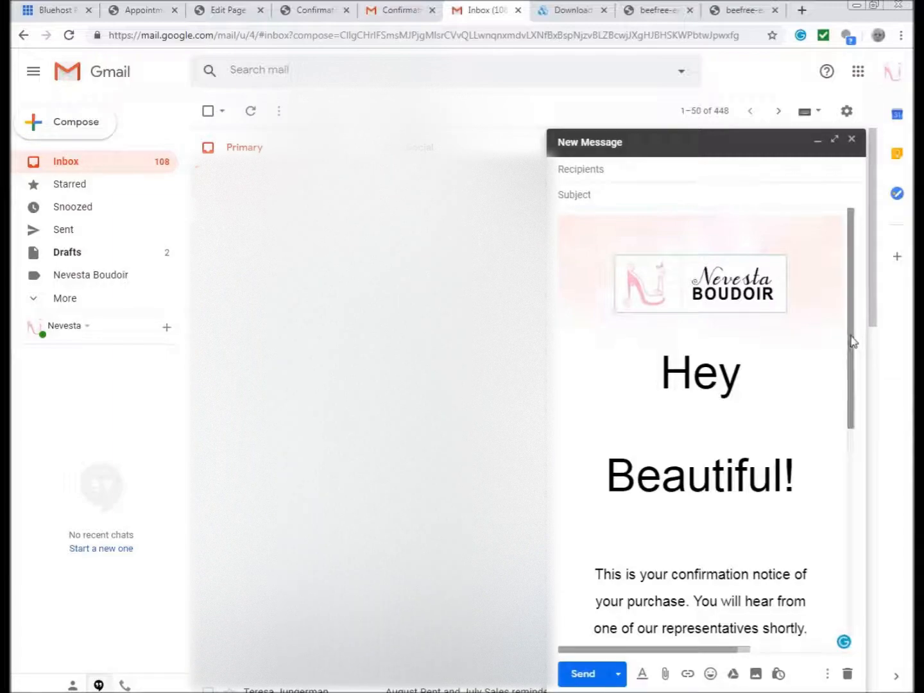
left_click(835, 139)
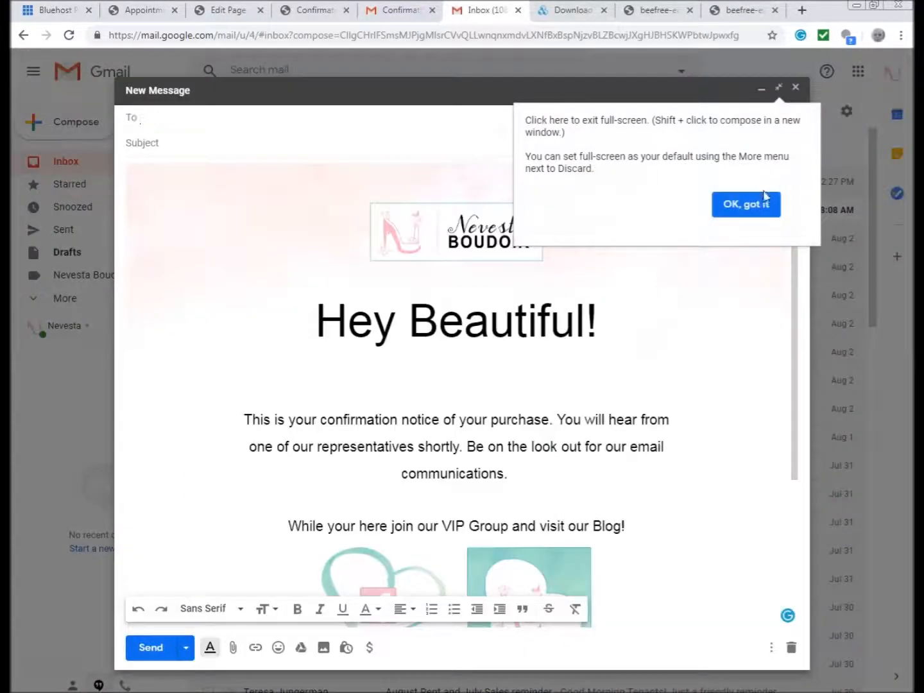
left_click(766, 204)
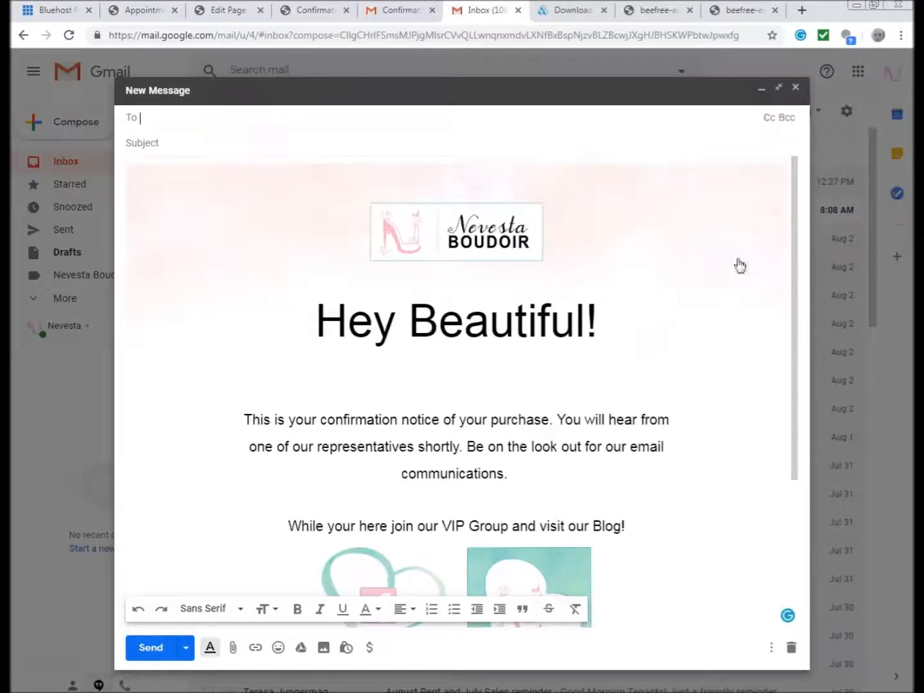
- Scroll to the email footer and select the broken Facebook image
left_click(672, 341)
scroll(673, 340, "down", 3)
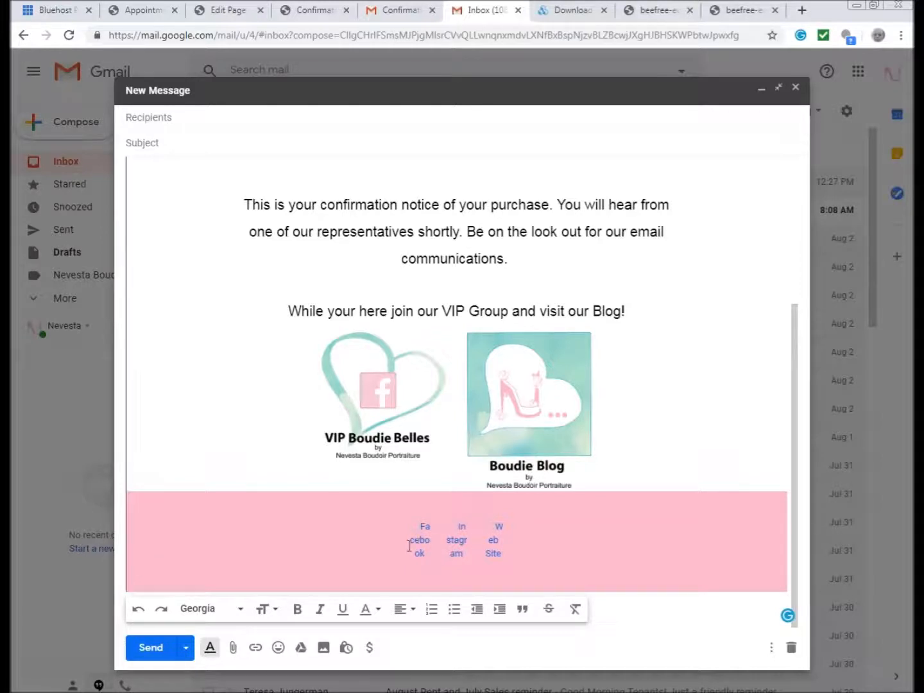
scroll(588, 387, "up", 3)
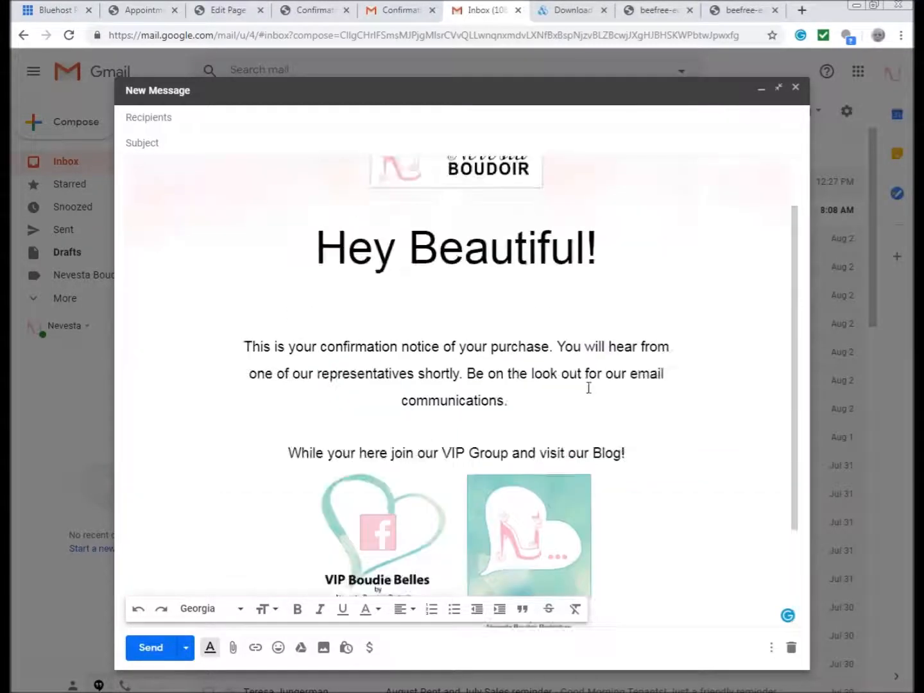
scroll(588, 388, "down", 3)
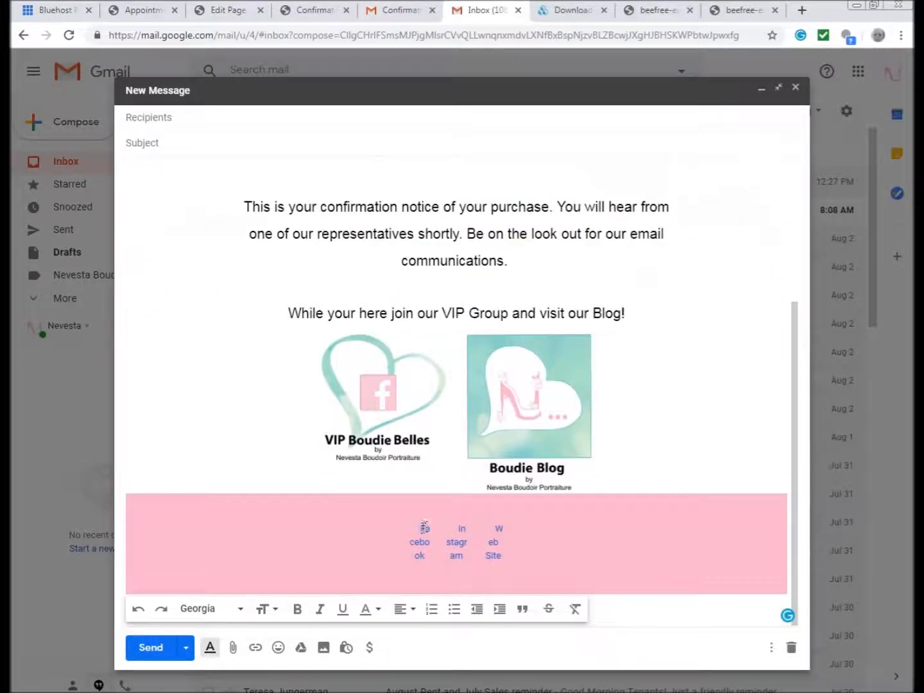
left_click(415, 544)
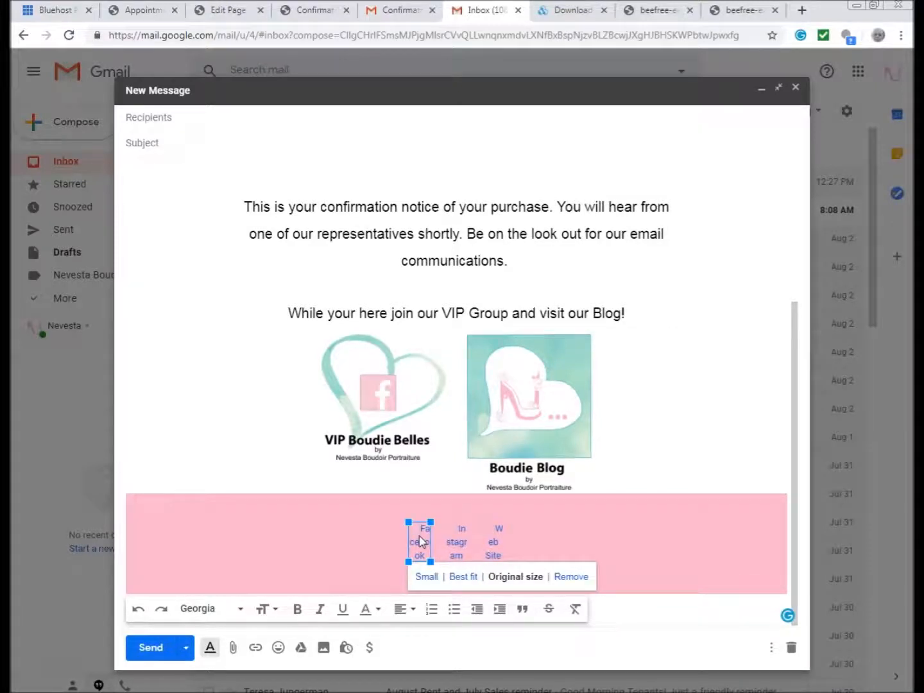
- Remove the broken Facebook, Instagram and Web Site footer images one by one
left_click(574, 577)
left_click(447, 529)
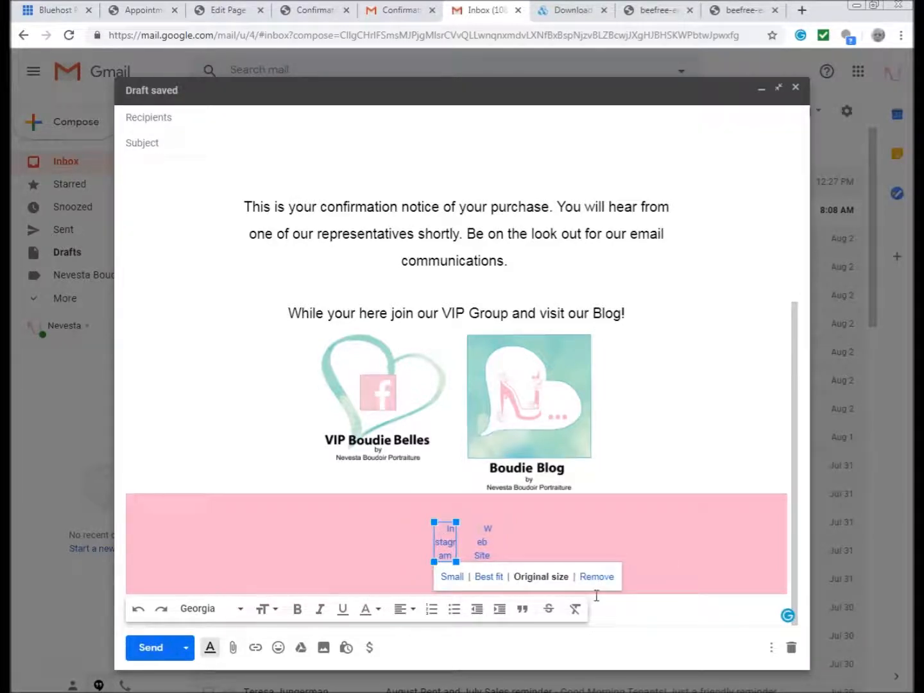
left_click(596, 577)
left_click(469, 538)
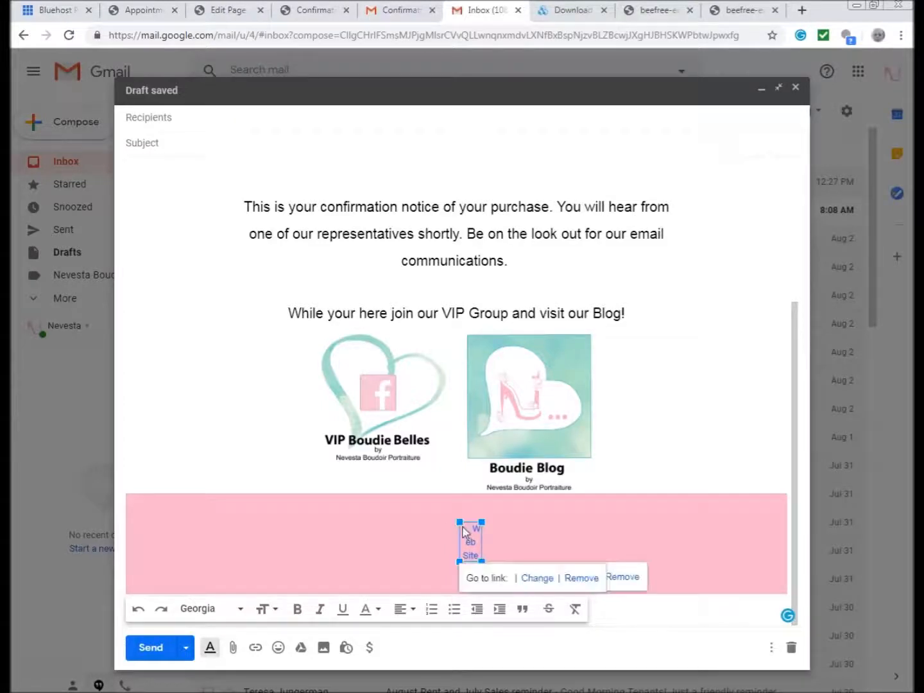
left_click(620, 577)
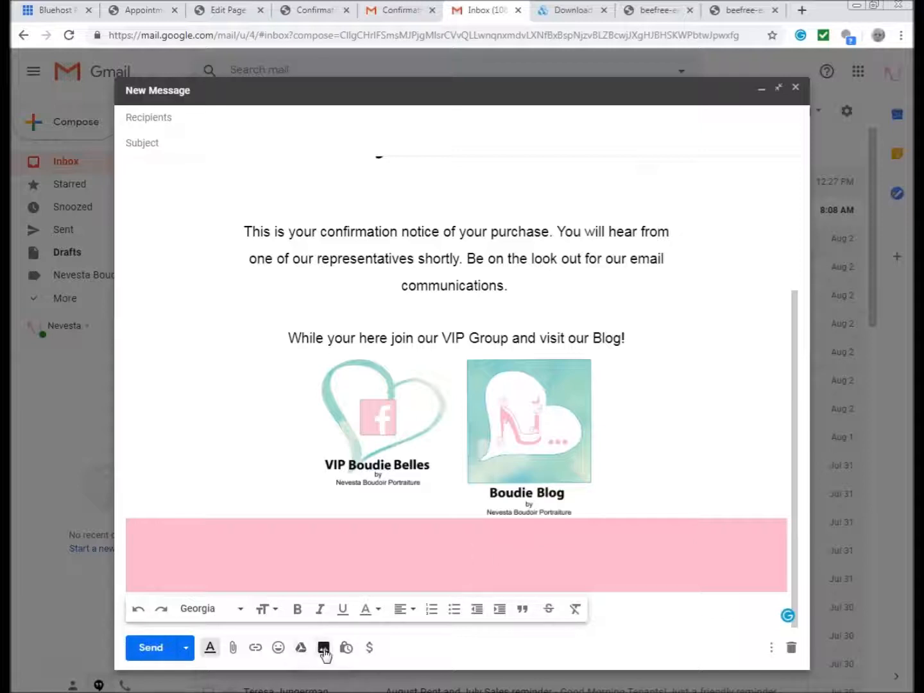
- Upload facebook@2x, instagram@2x and website@2x from the beefree images folder as inline photos
left_click(324, 650)
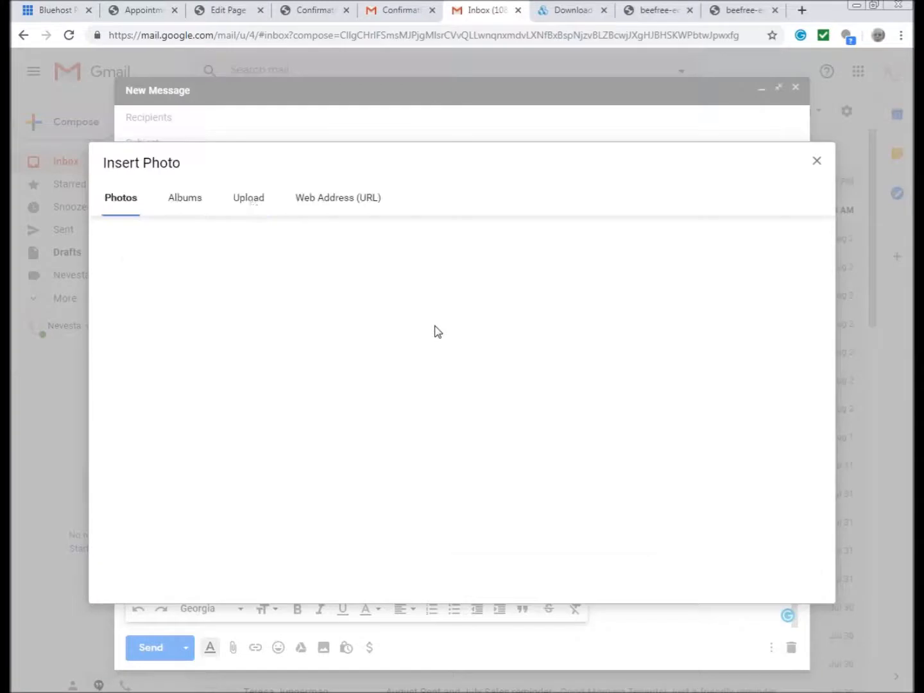
left_click(249, 200)
left_click(494, 409)
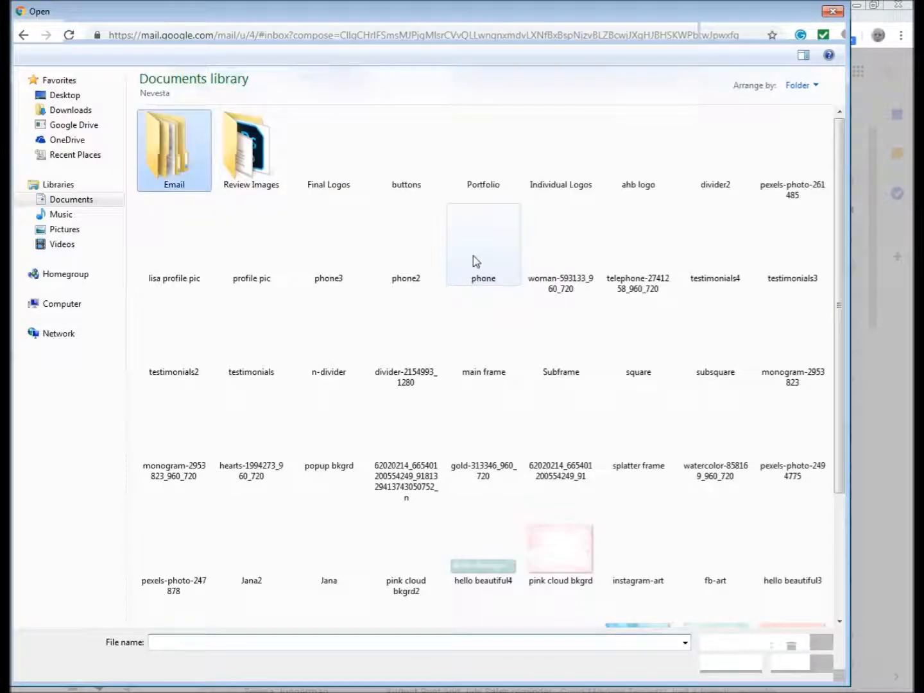
double_click(154, 156)
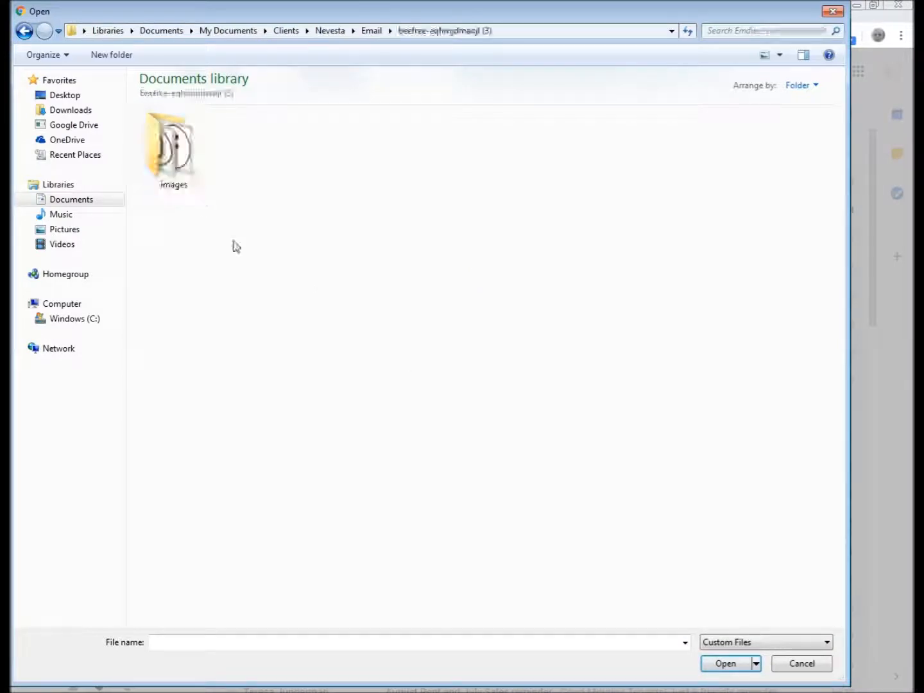
double_click(171, 147)
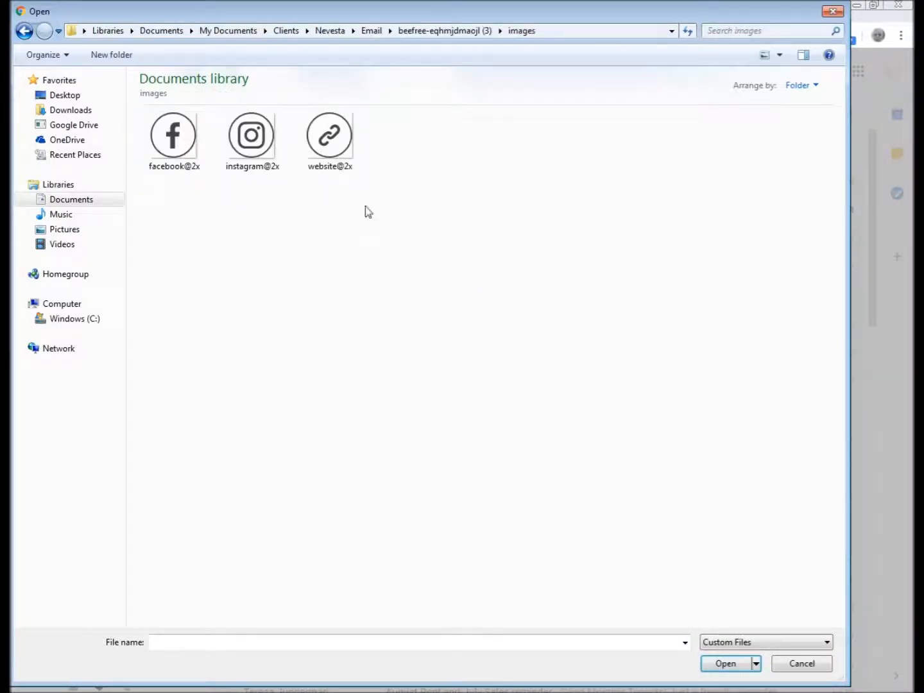
left_click_drag(380, 198, 180, 141)
left_click_drag(402, 209, 193, 142)
left_click(726, 663)
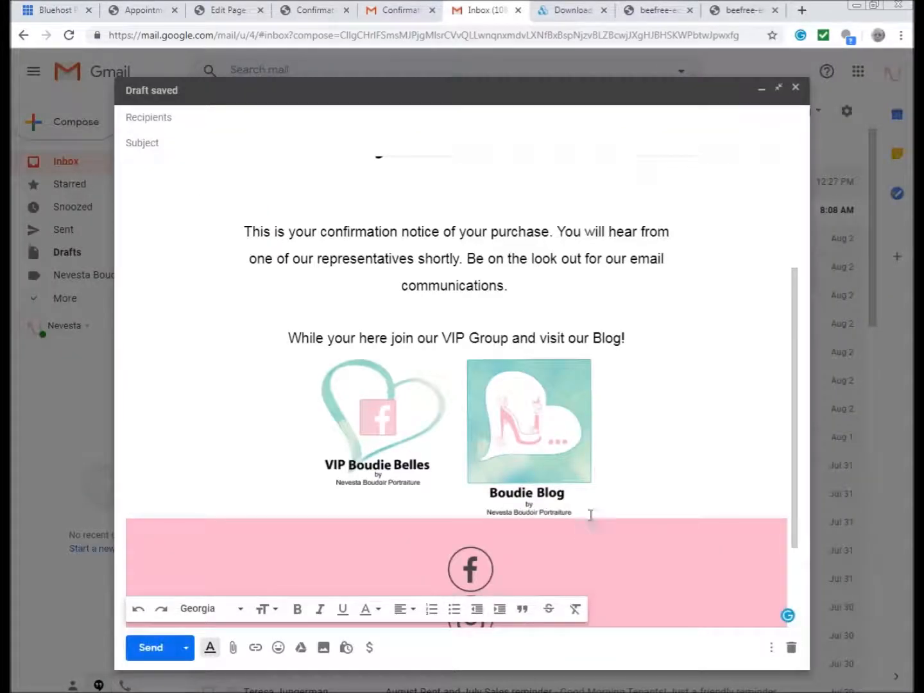
- Pull the Instagram and website icons up onto the Facebook icon's line
scroll(796, 449, "down", 2)
left_click(498, 437)
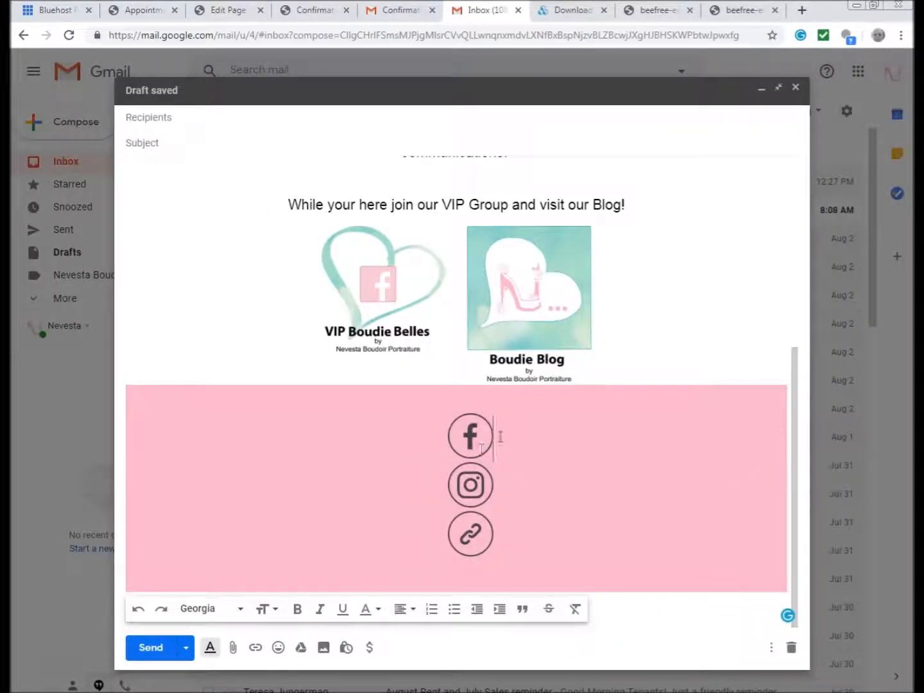
key("Delete")
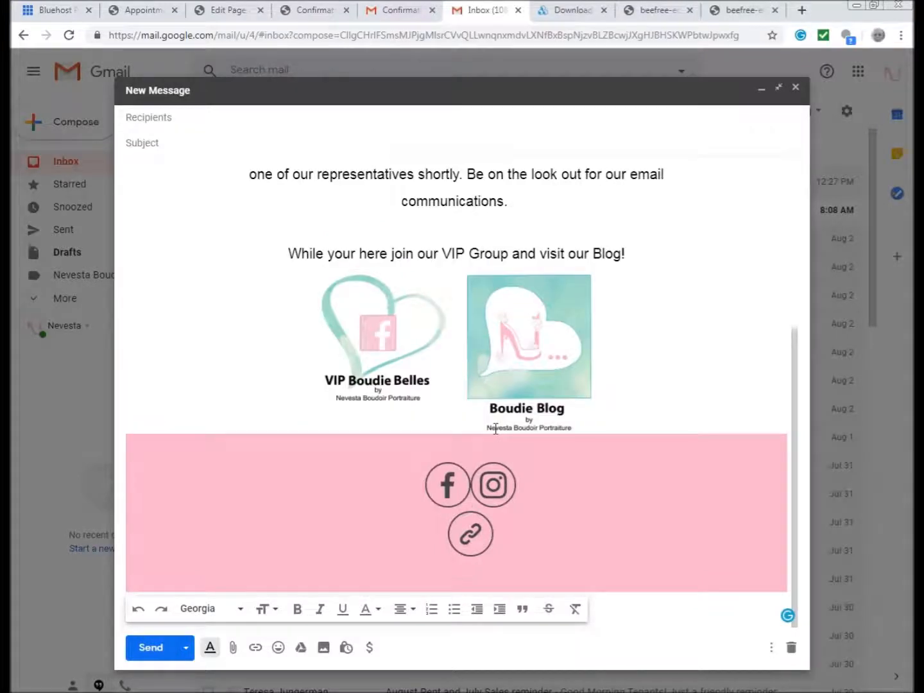
left_click(521, 489)
key("Delete")
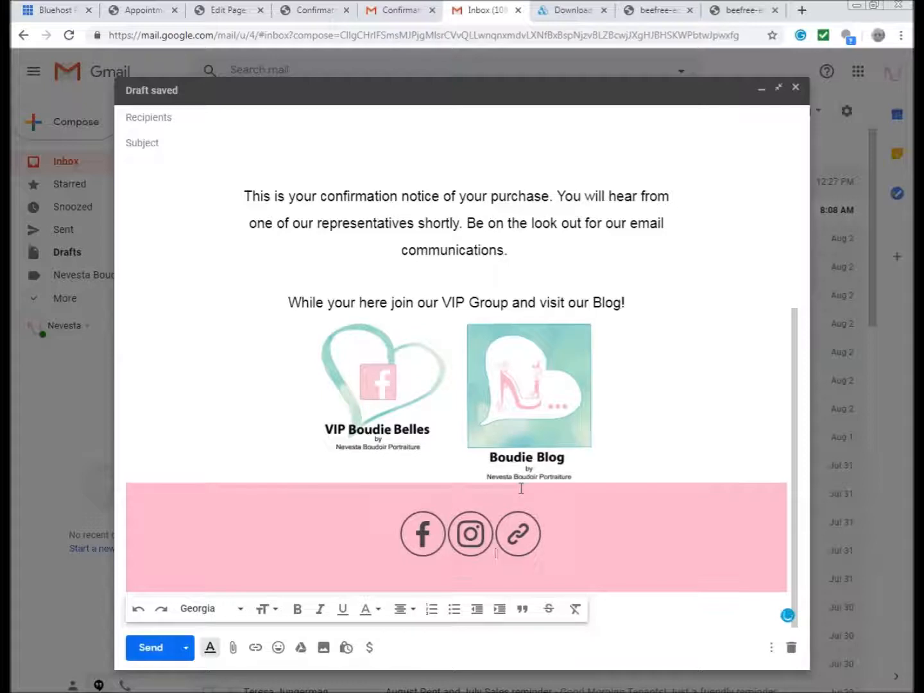
- Set the Facebook, Instagram and website icons to Small size
left_click(425, 531)
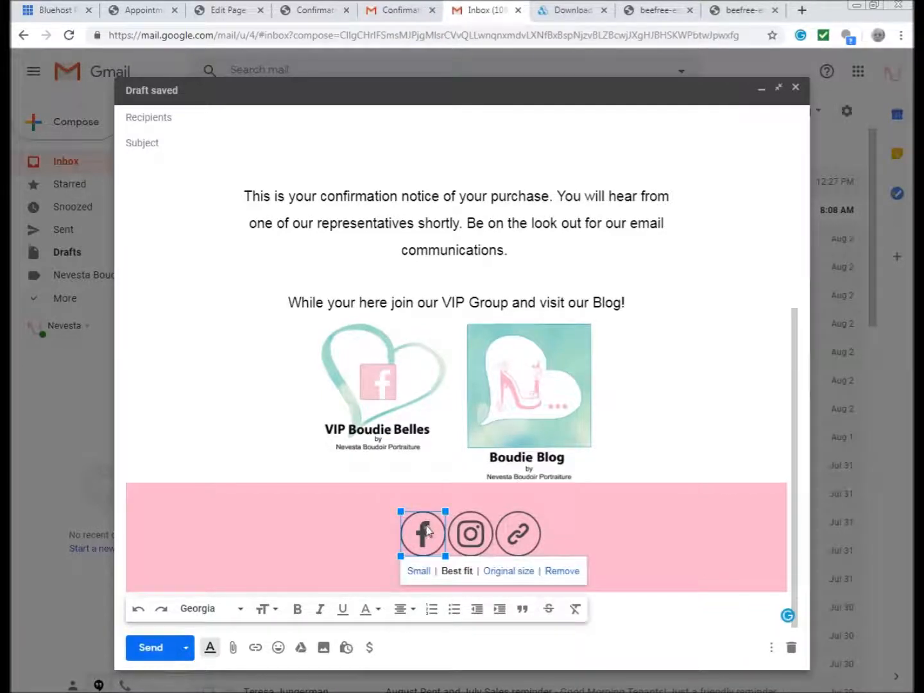
left_click(423, 571)
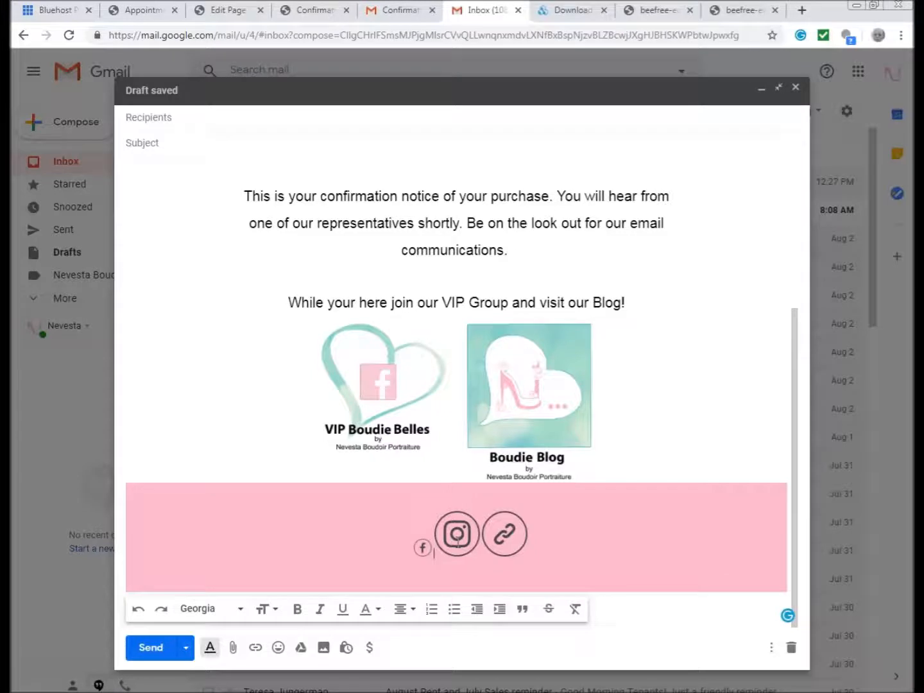
left_click(457, 534)
left_click(452, 571)
left_click(489, 539)
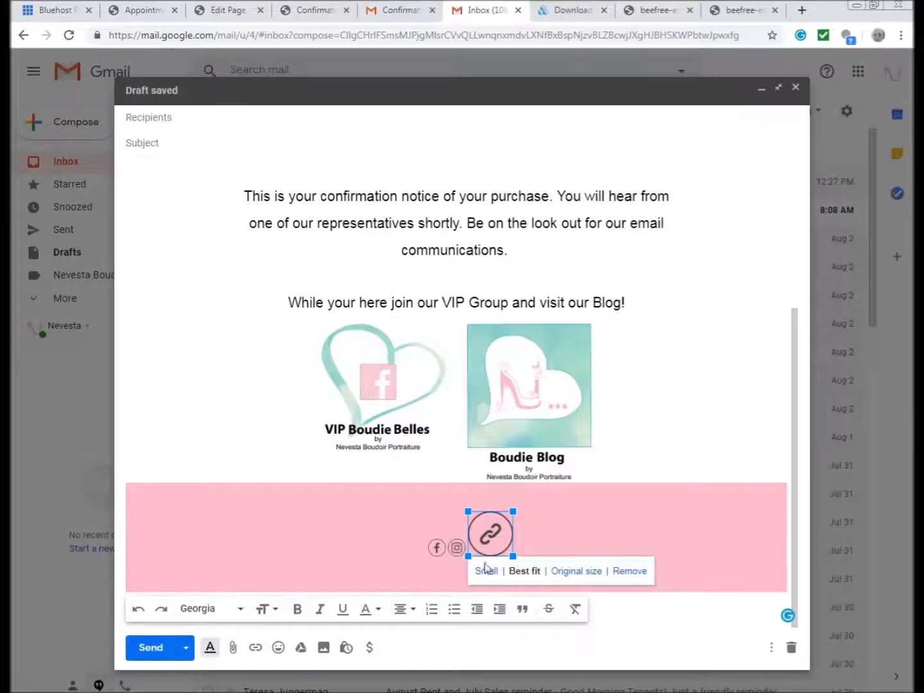
left_click(486, 569)
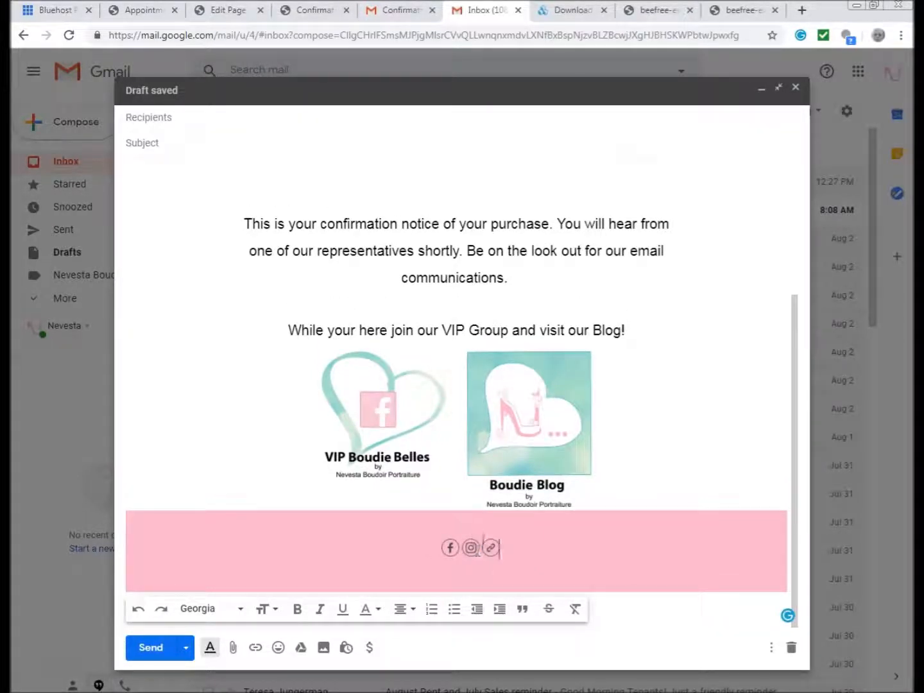
- Add spacing between the three icons and select the Facebook icon
left_click(461, 550)
left_click(484, 550)
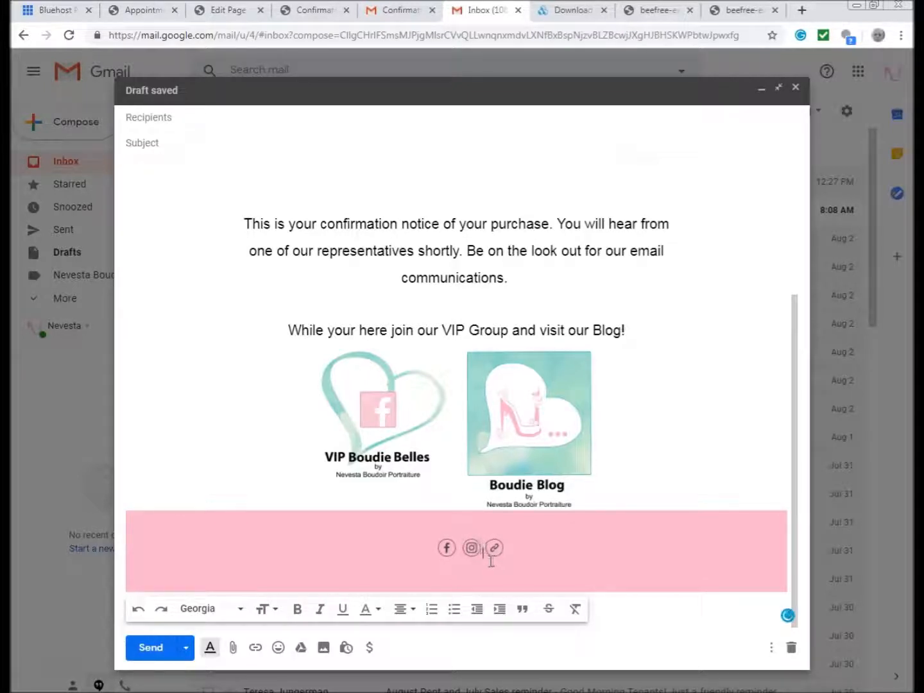
left_click(446, 548)
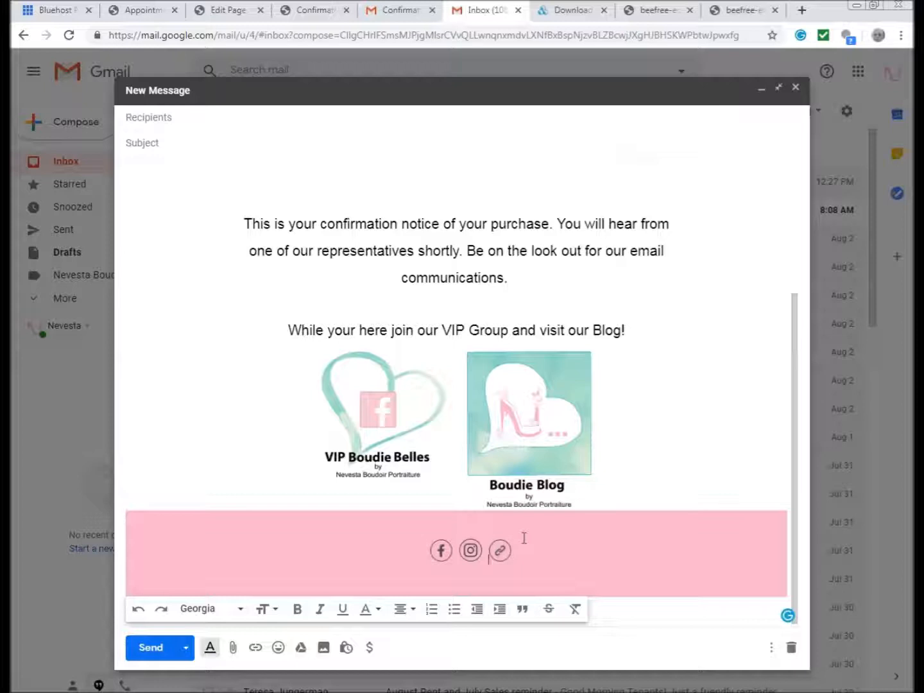
left_click_drag(429, 549, 453, 552)
left_click(443, 552)
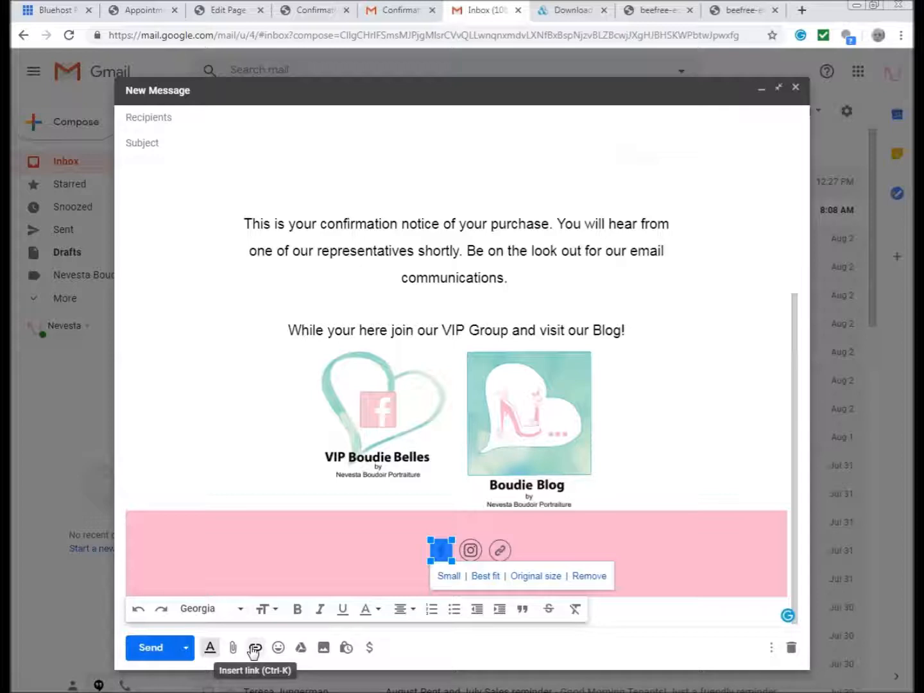
left_click(610, 529)
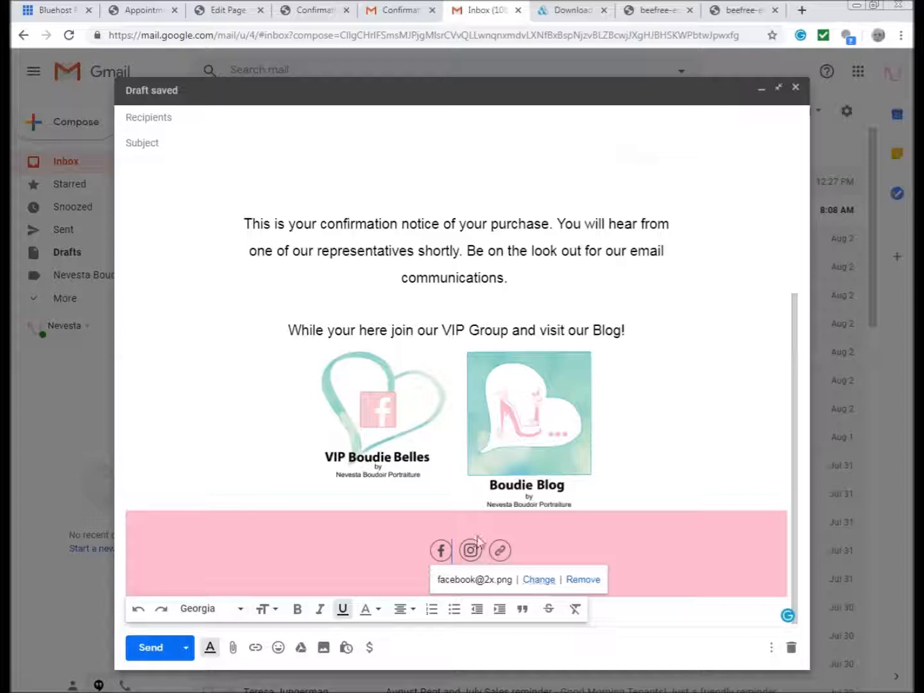
left_click(459, 554)
left_click(479, 551)
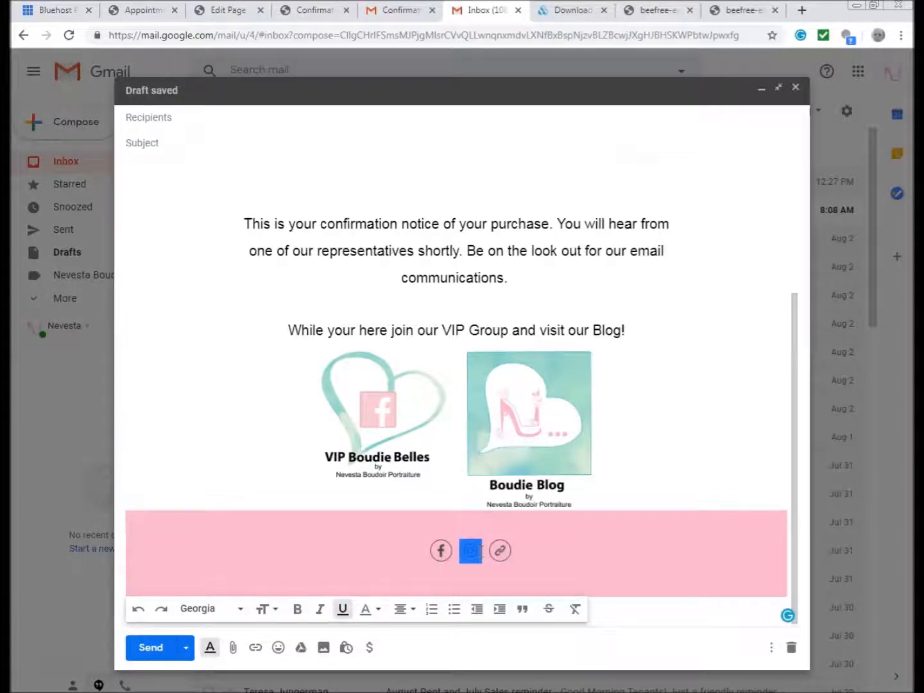
left_click(255, 649)
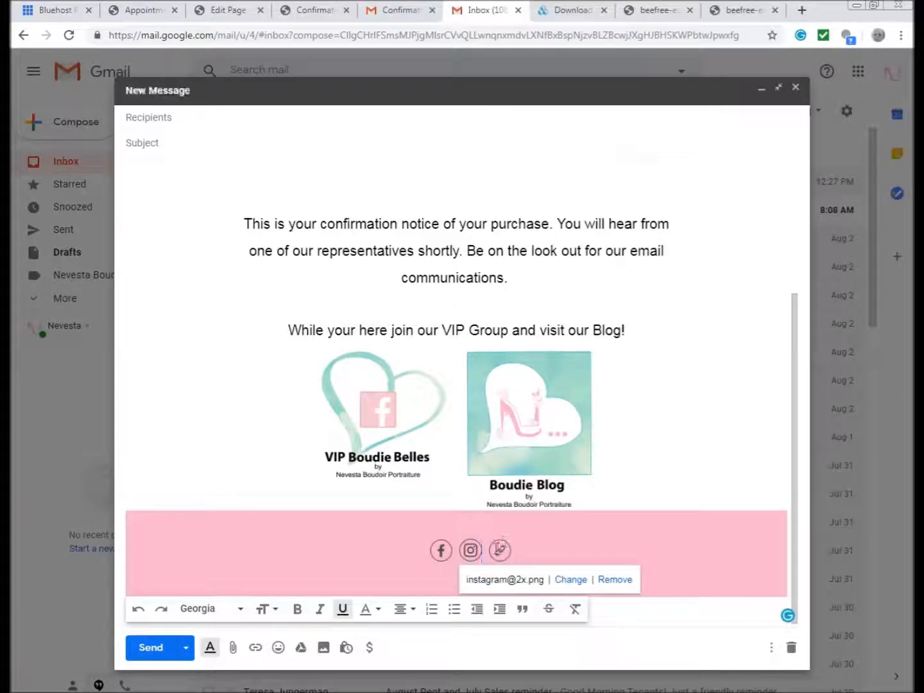
left_click(499, 551)
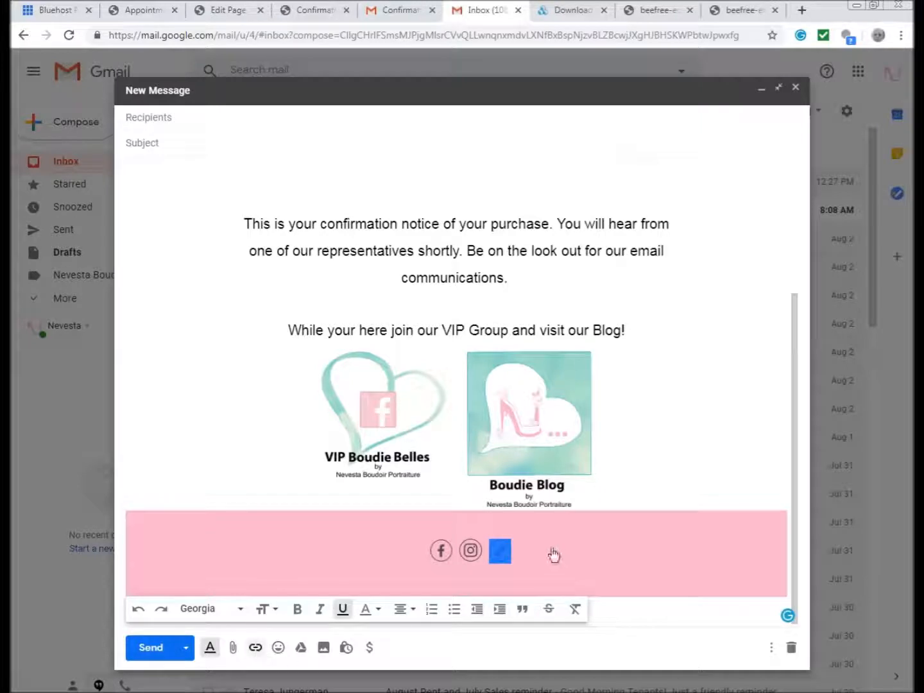
left_click(514, 566)
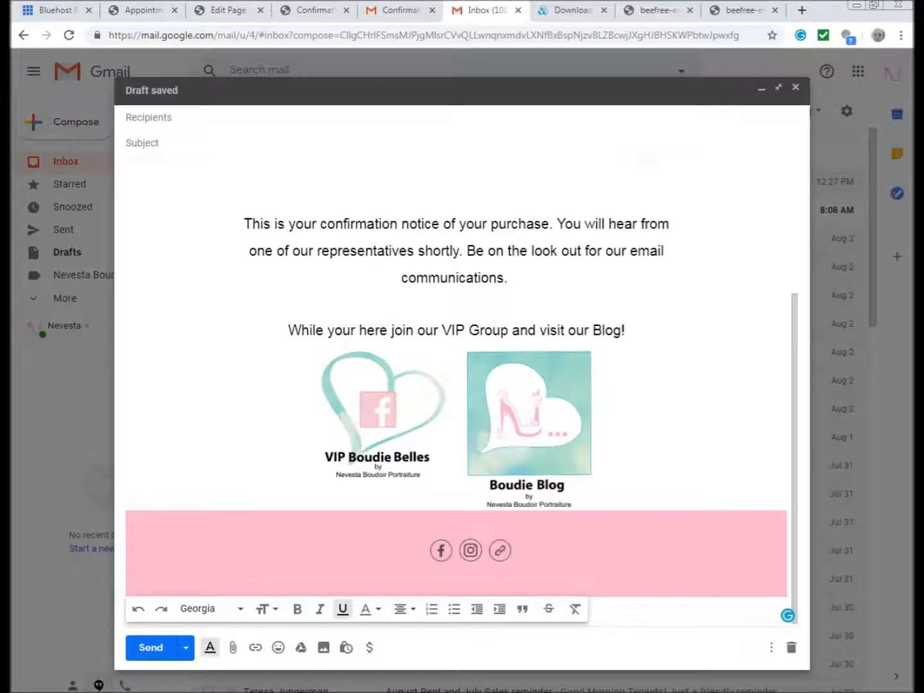
- Copy the Facebook group URL from the saved HTML notes
key("alt+Tab")
right_click(651, 551)
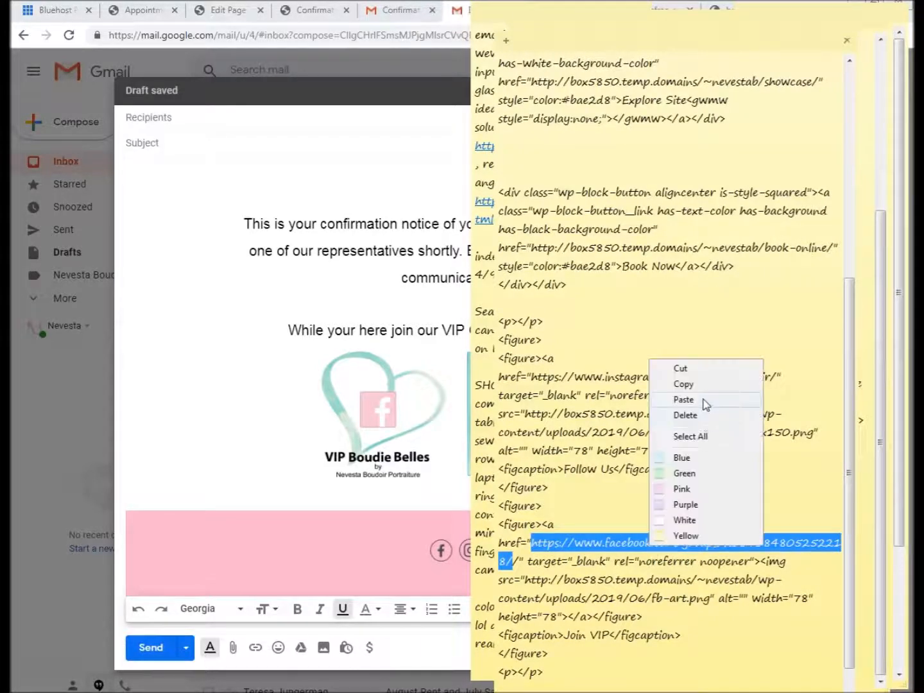
left_click(702, 389)
left_click(442, 552)
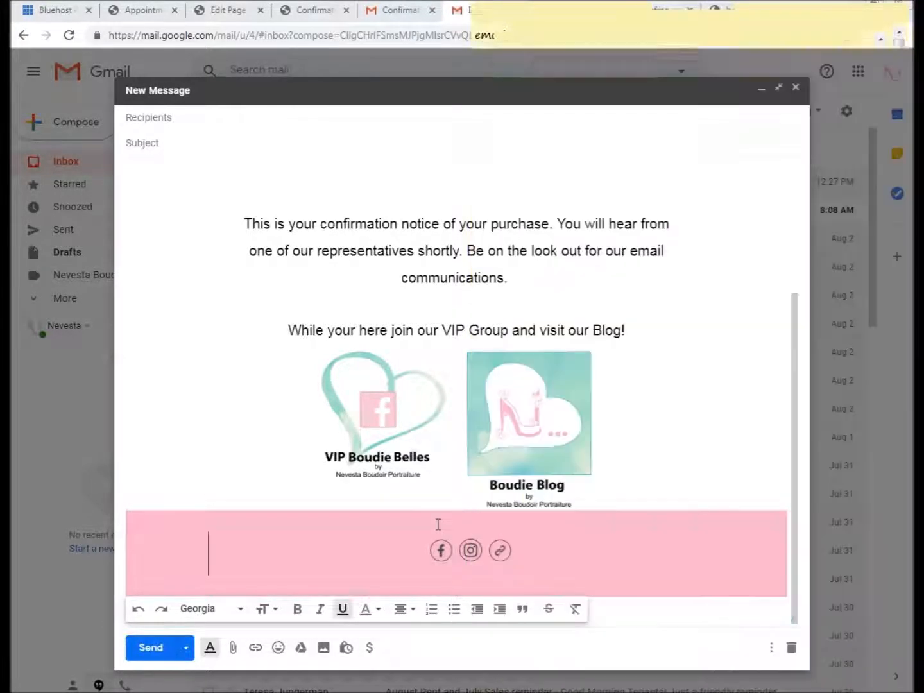
- Change the Facebook icon's link from its file name to the Facebook group URL
double_click(441, 551)
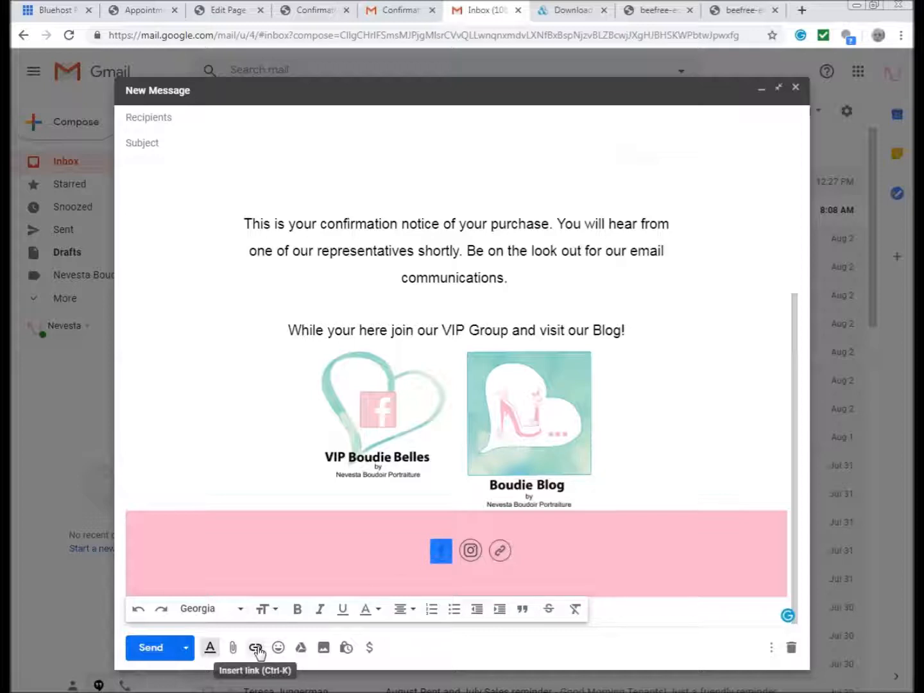
left_click(440, 553)
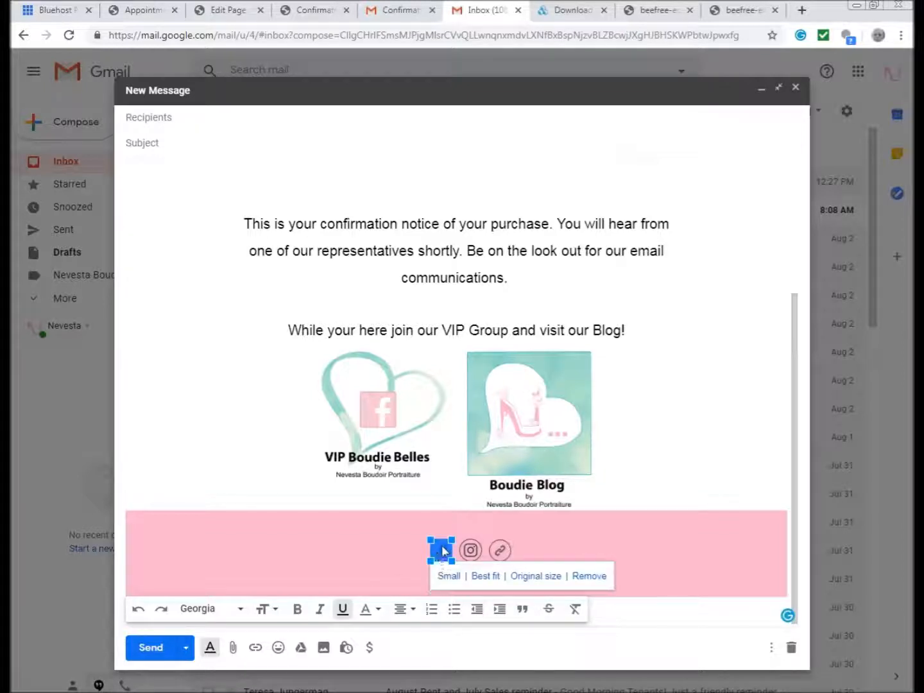
left_click(396, 571)
left_click(439, 554)
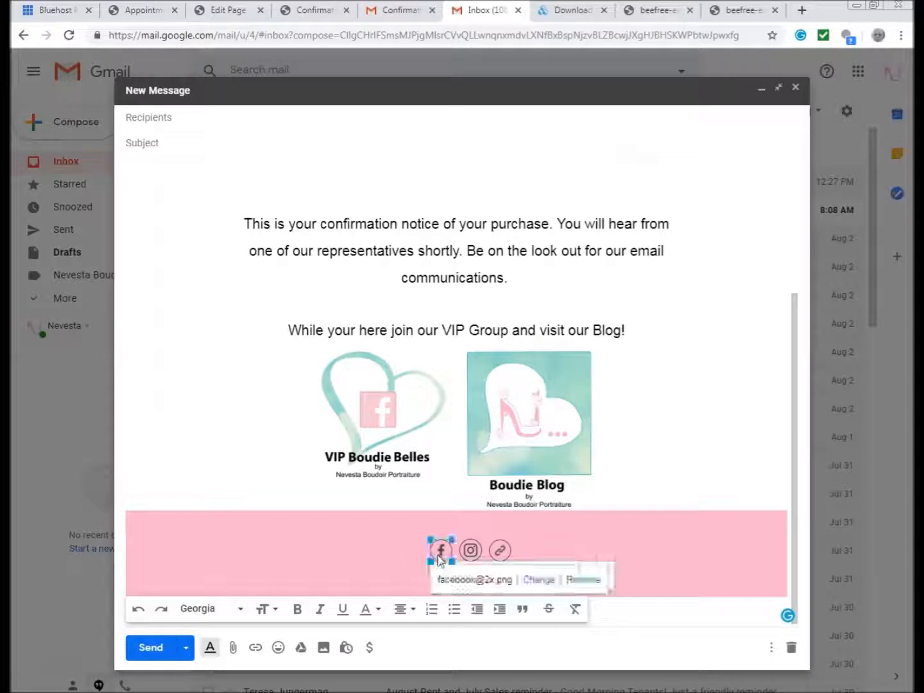
left_click(540, 580)
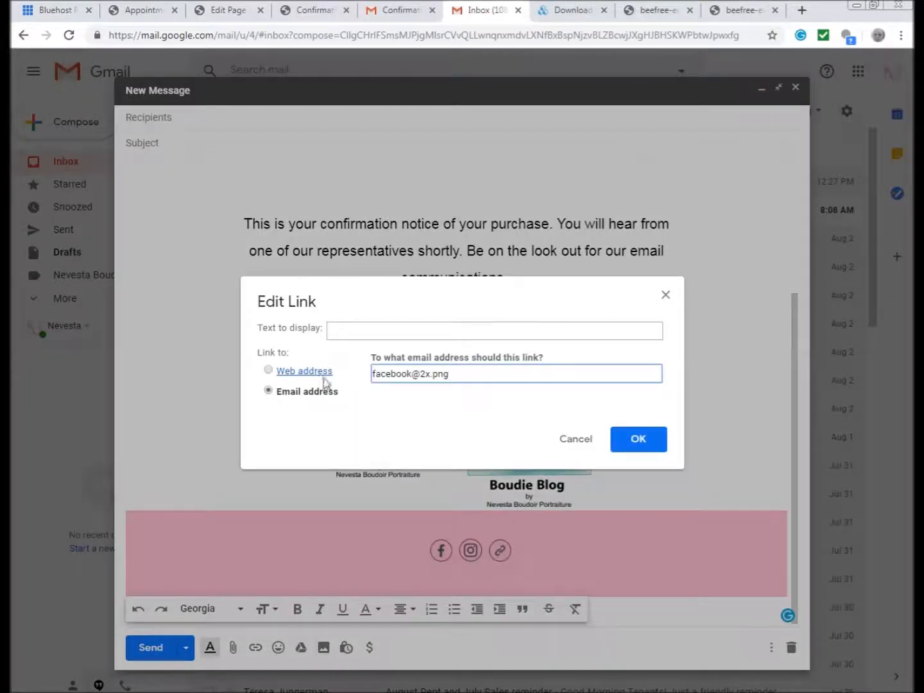
left_click_drag(491, 375, 270, 373)
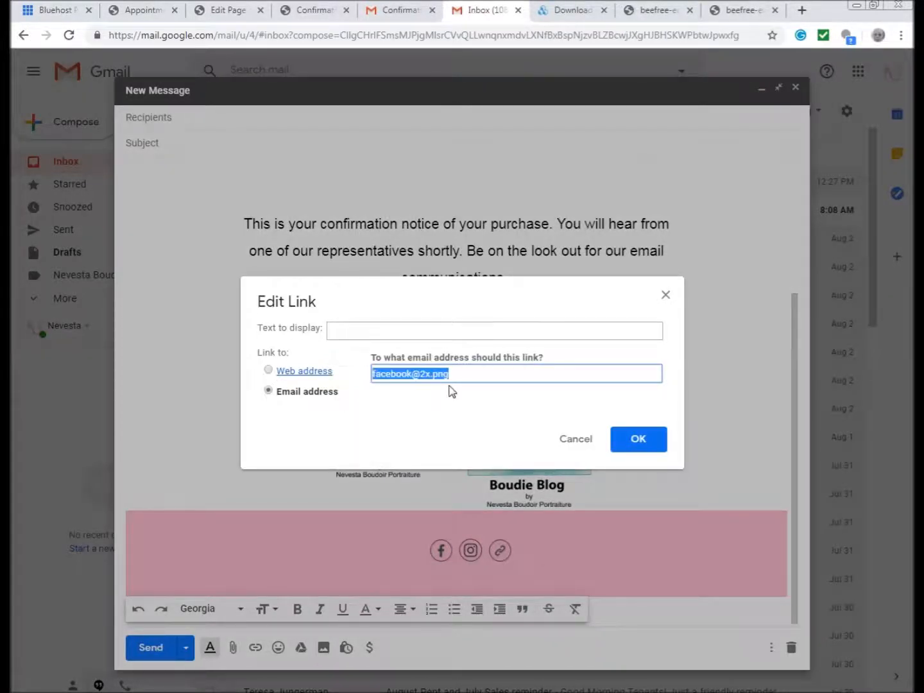
key("BackSpace")
left_click(268, 373)
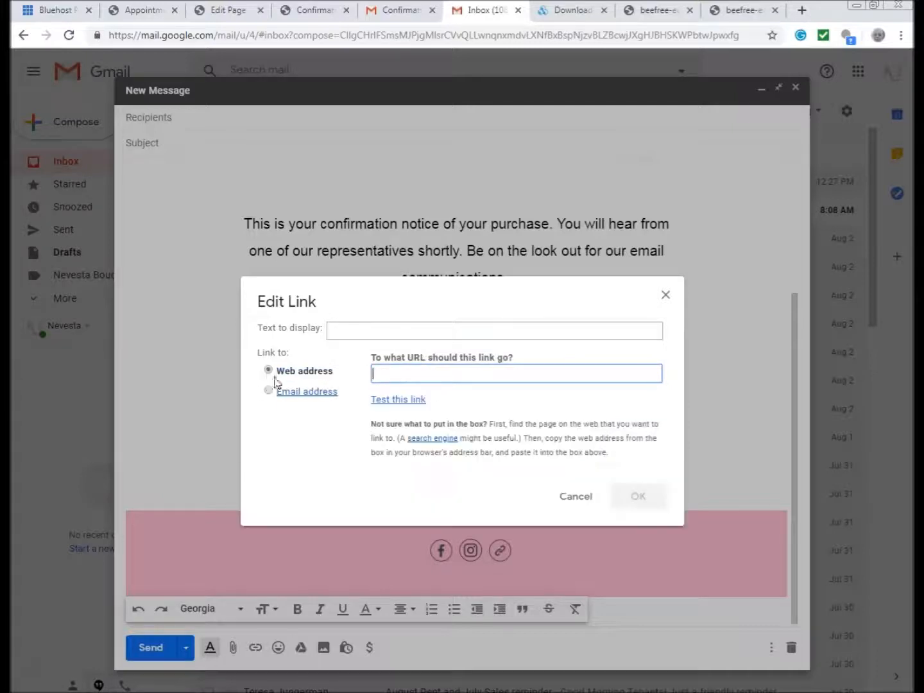
key("ctrl+v")
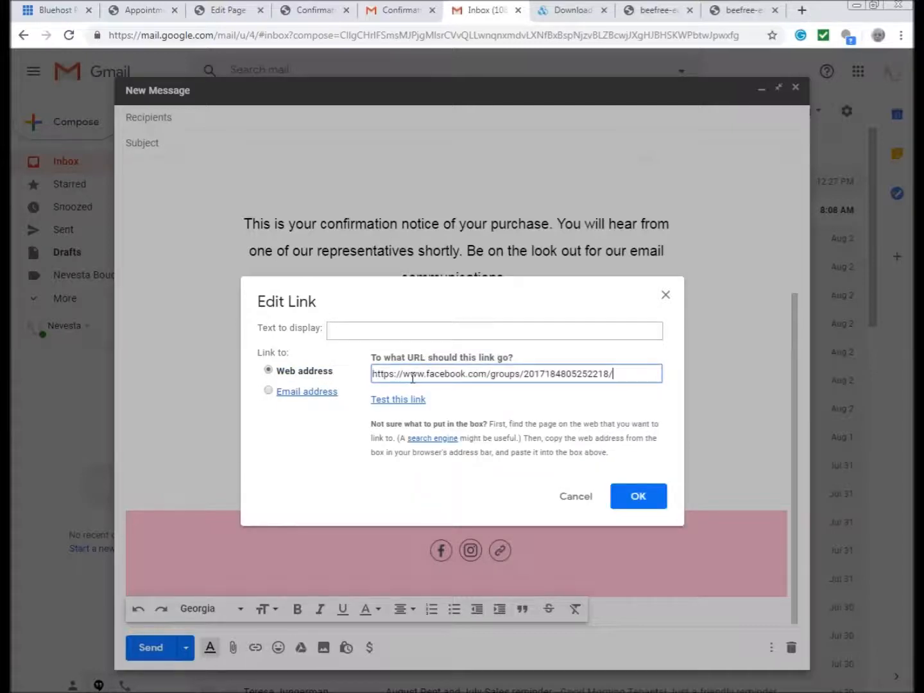
left_click(639, 497)
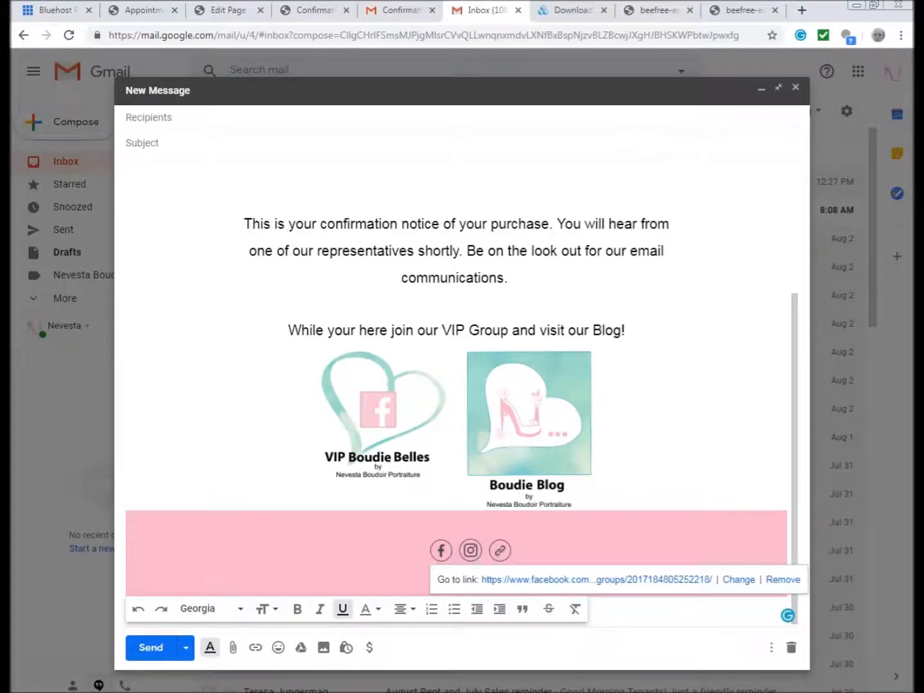
- Copy the Instagram profile URL and link the Instagram icon to it
key("alt+Tab")
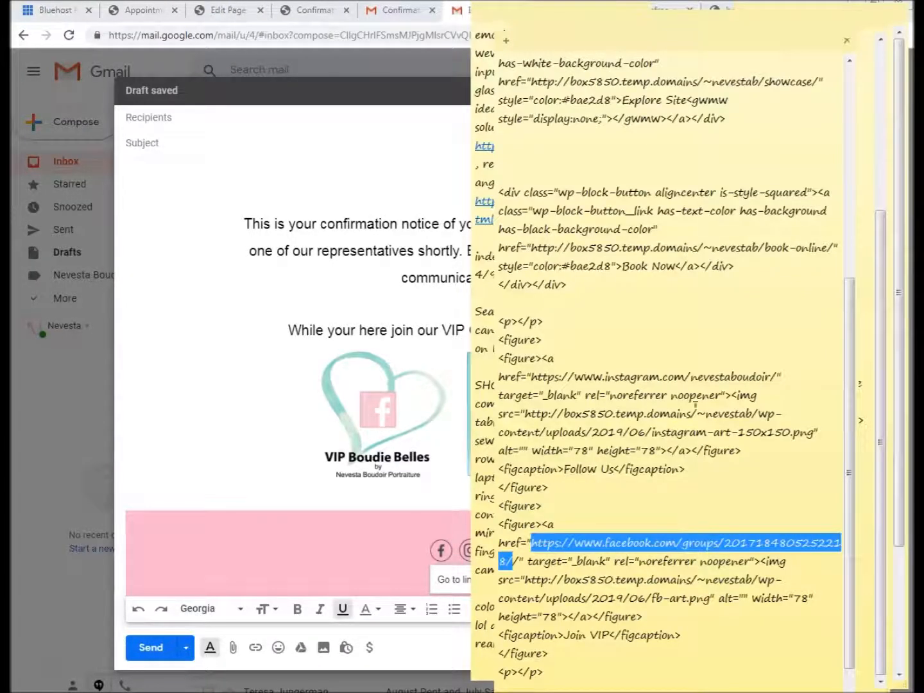
mouse_move(532, 378)
left_mouse_down()
mouse_move(780, 379)
mouse_move(534, 379)
left_mouse_up()
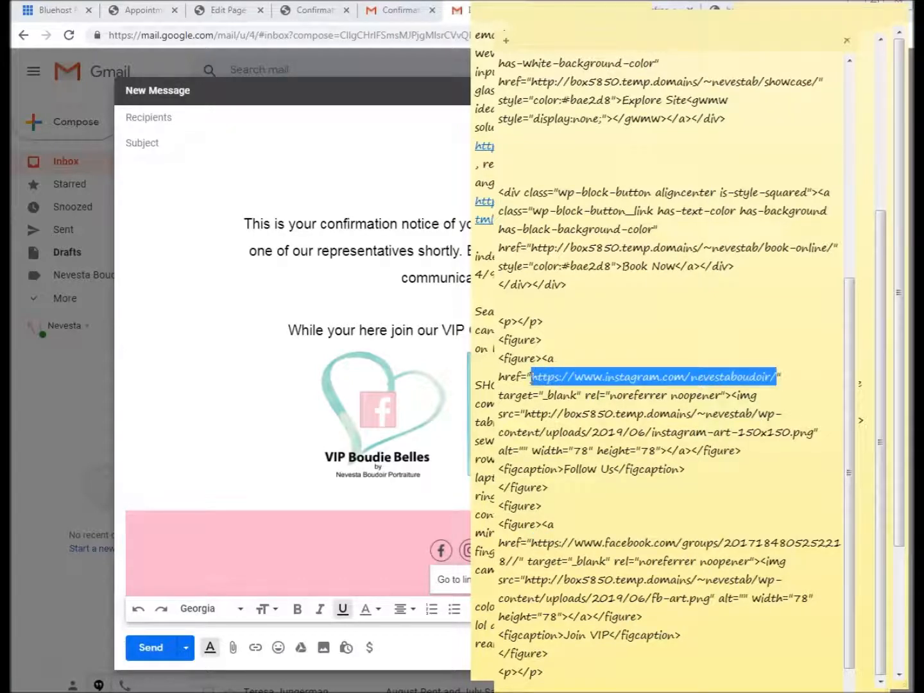
left_click(209, 553)
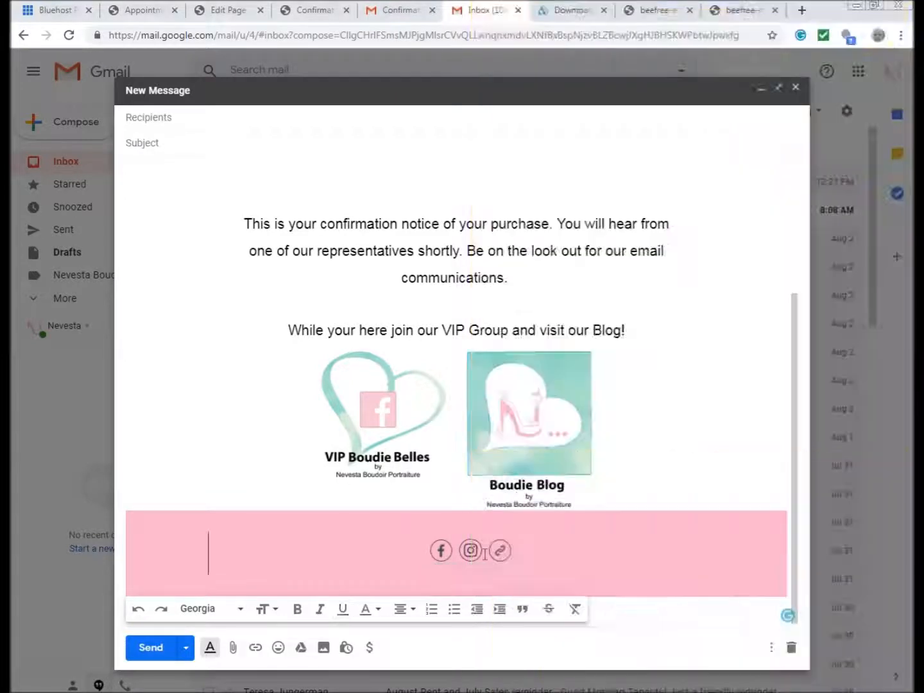
left_click(462, 549)
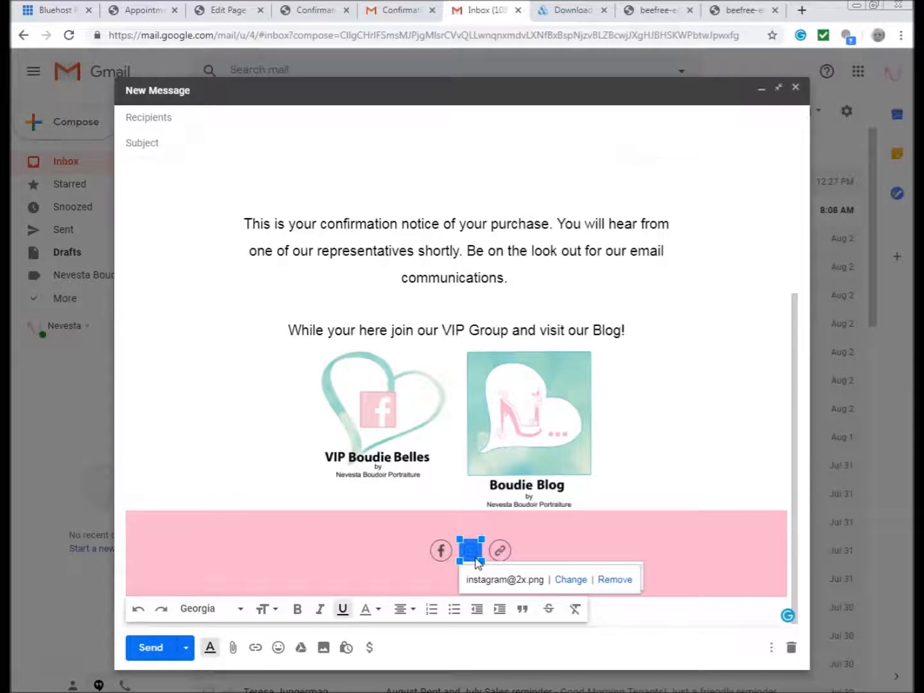
left_click(570, 579)
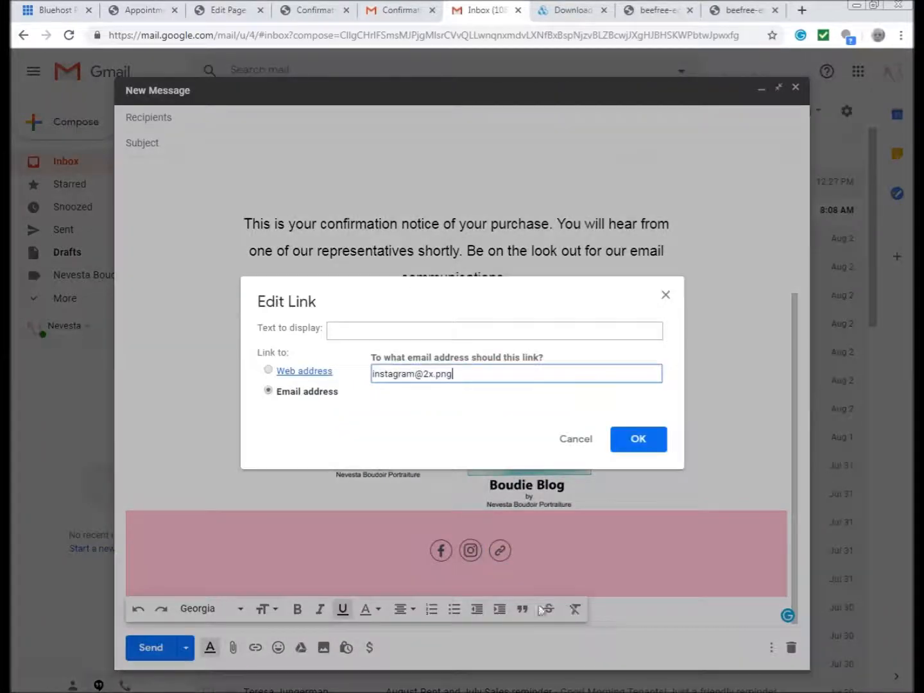
left_click(269, 373)
key("ctrl+v")
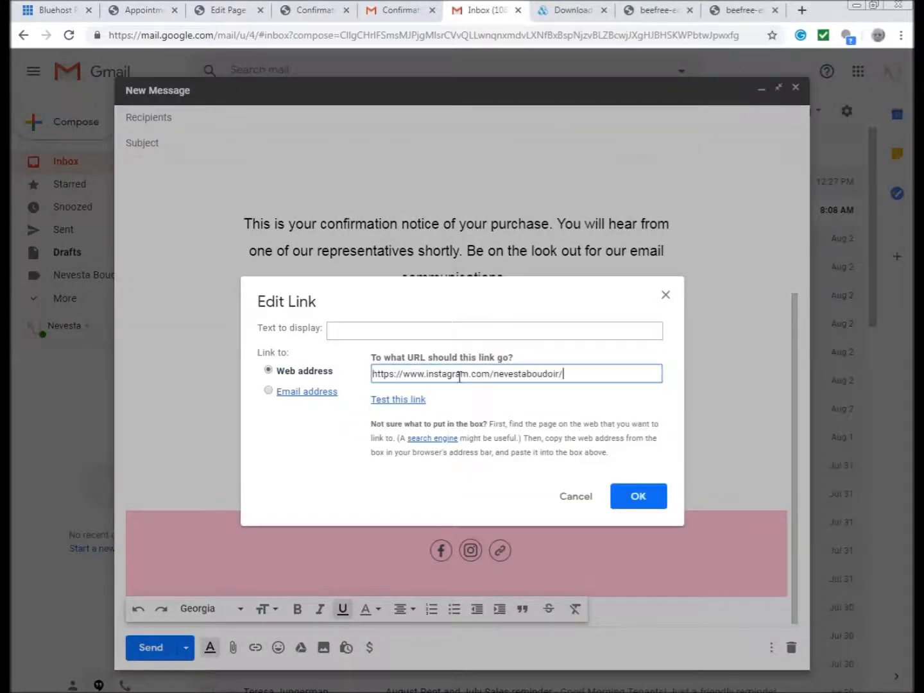
left_click(648, 507)
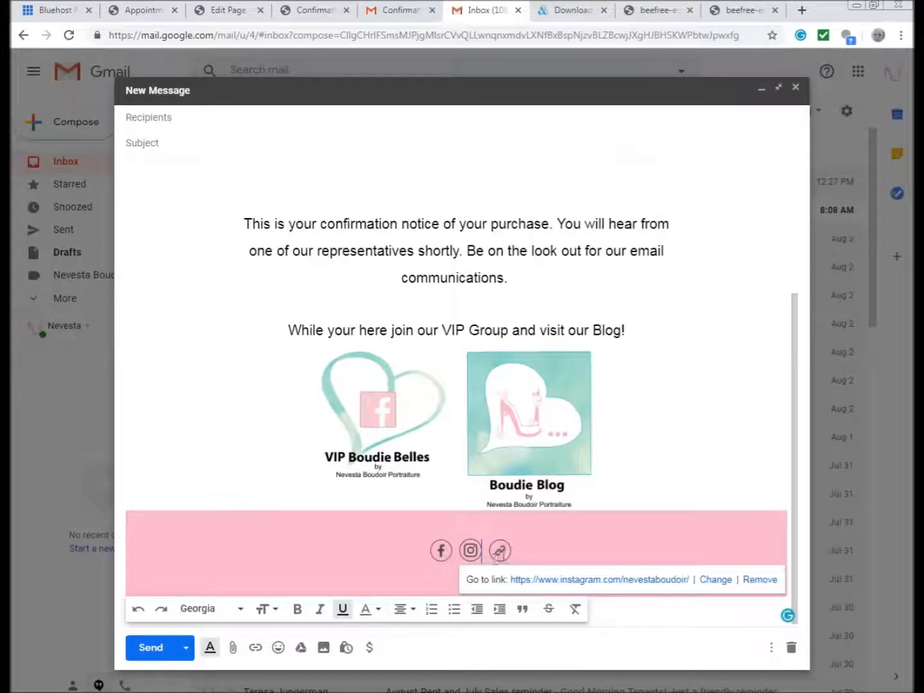
left_click(499, 550)
left_click(576, 582)
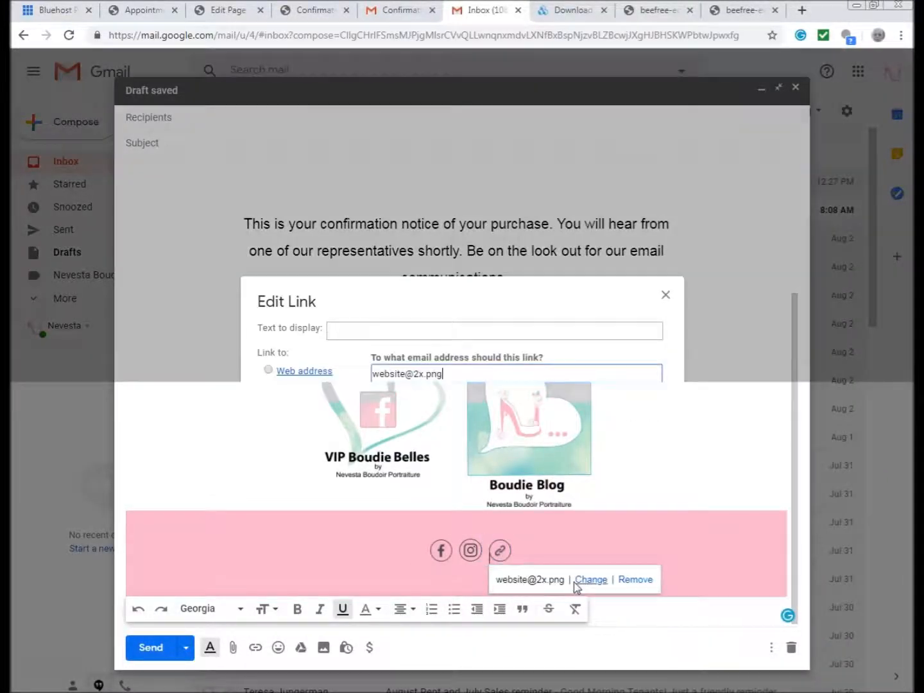
left_click(269, 371)
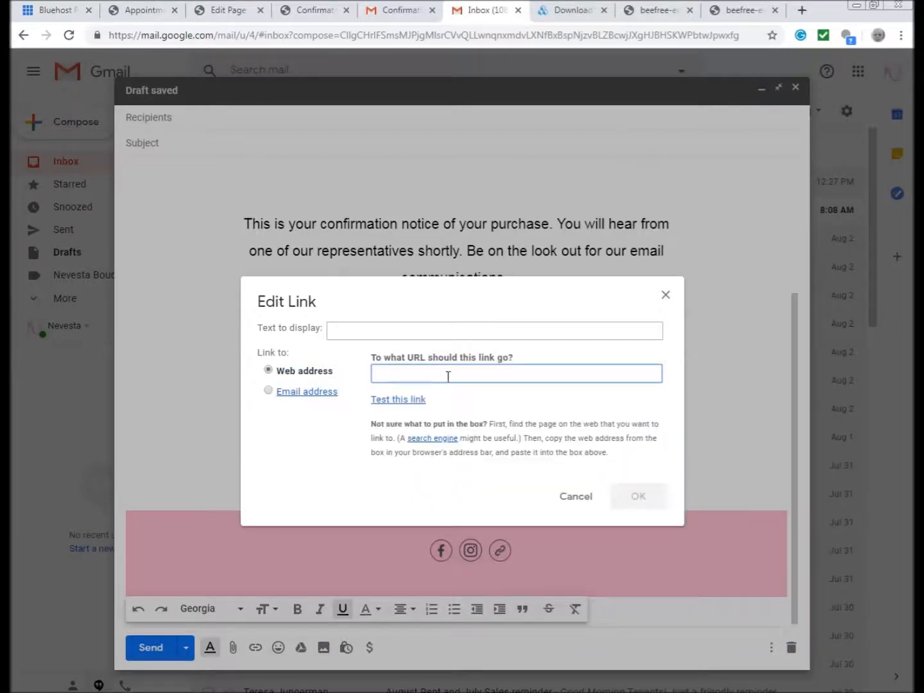
type("www.nevestaboudoir.com")
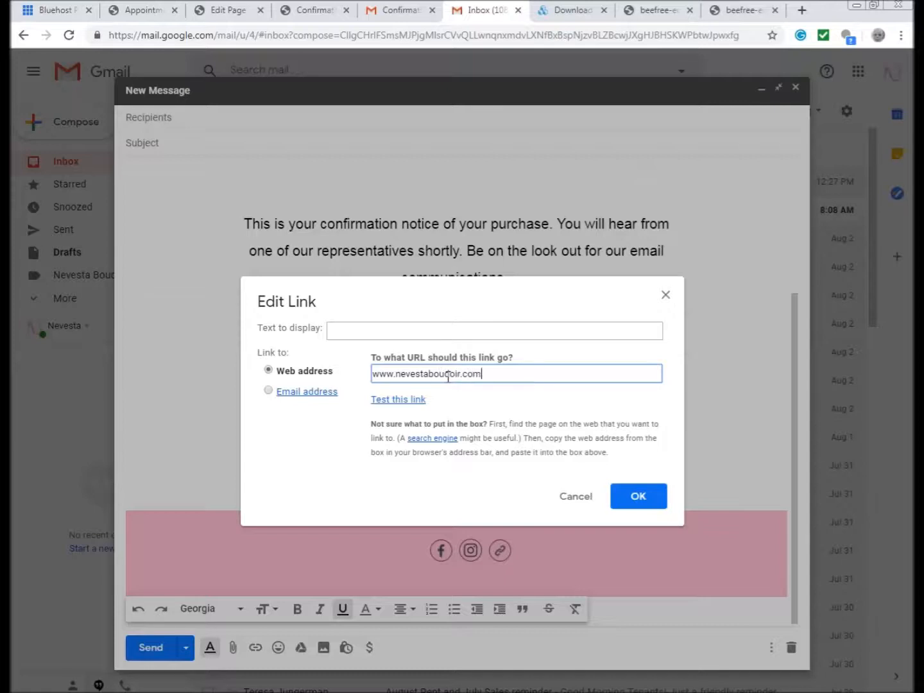
left_click(644, 498)
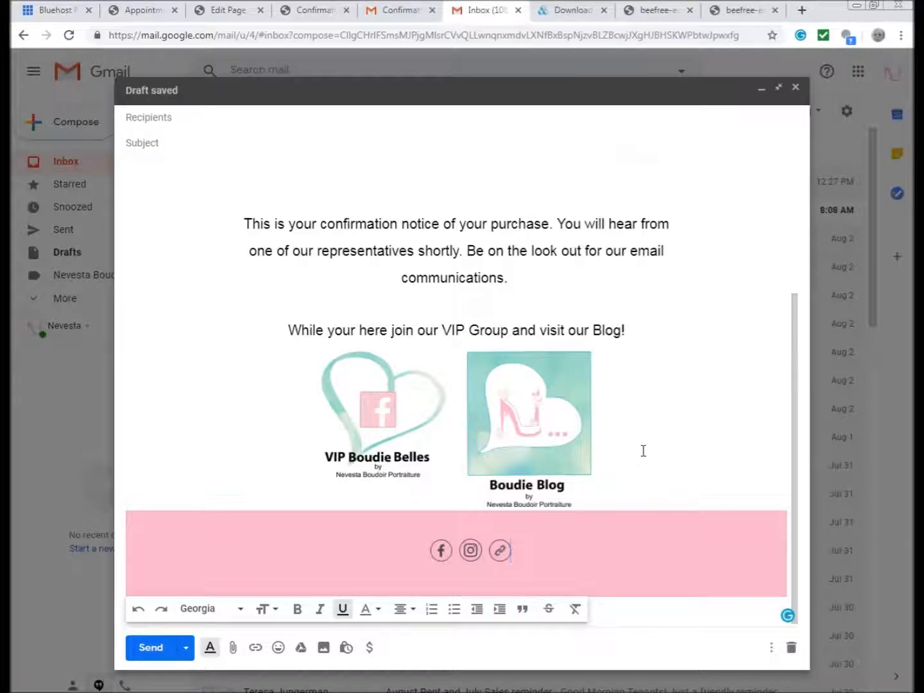
- Enter 'Confirmation Purchase' as the email subject
scroll(477, 293, "up", 3)
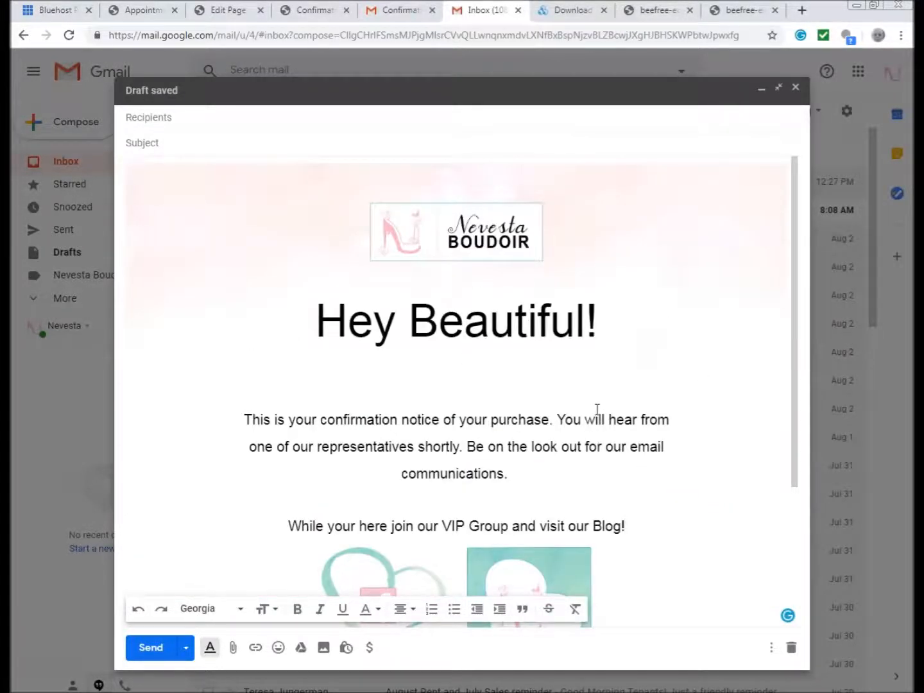
scroll(616, 418, "down", 3)
scroll(616, 418, "up", 3)
left_click(247, 144)
type("Confirmation Purchase")
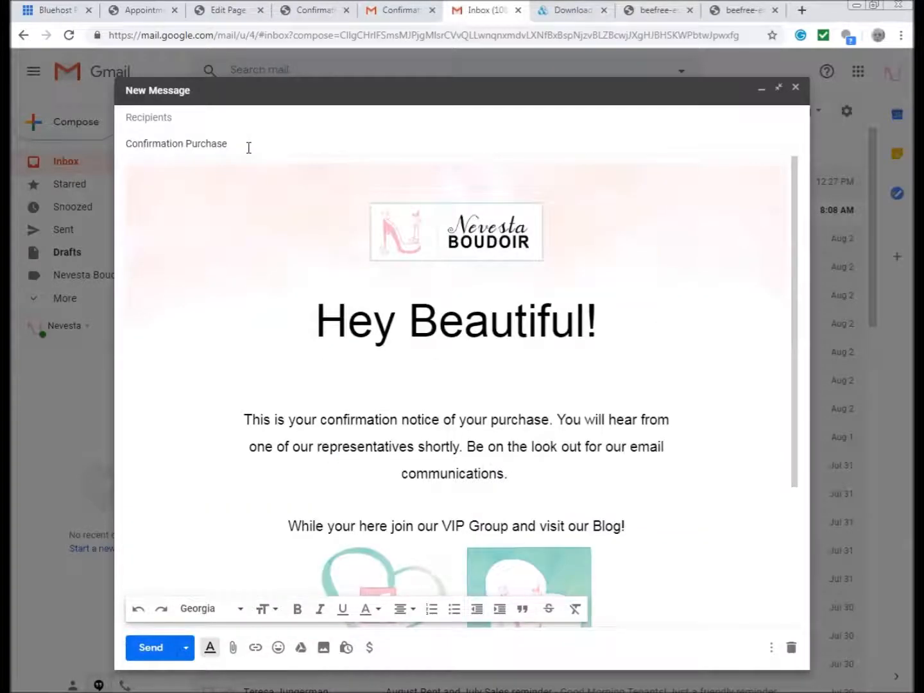
left_click(681, 382)
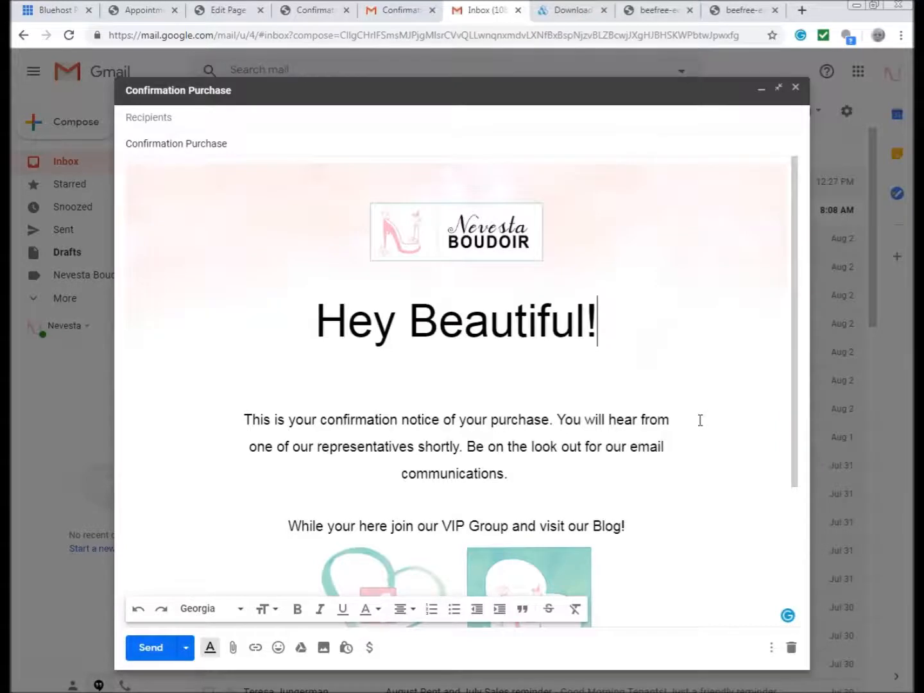
- Address the email to the recipient's e-mail address and send it
scroll(701, 420, "down", 3)
scroll(641, 453, "up", 2)
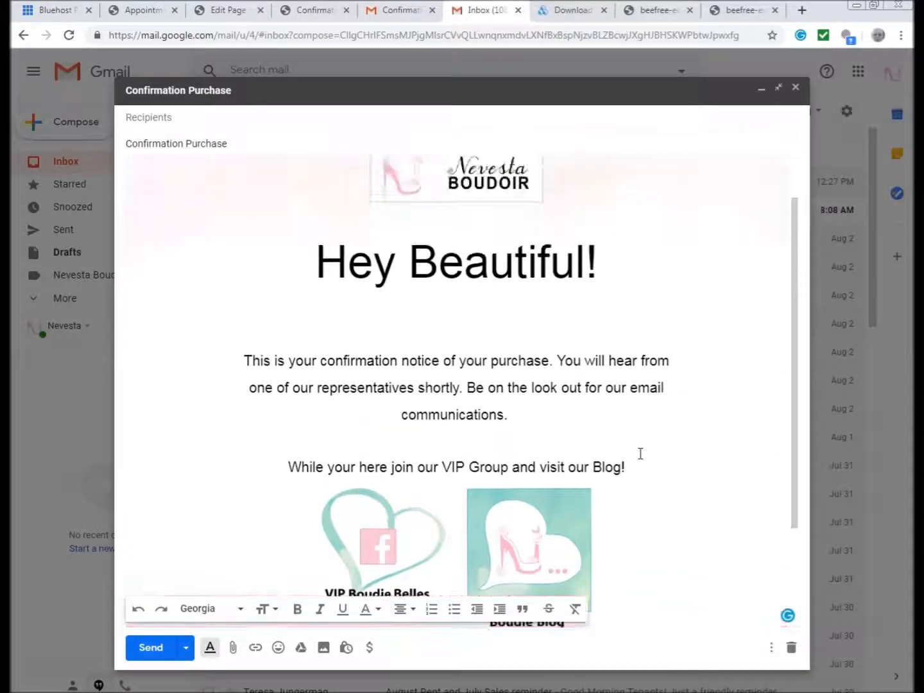
scroll(641, 454, "down", 2)
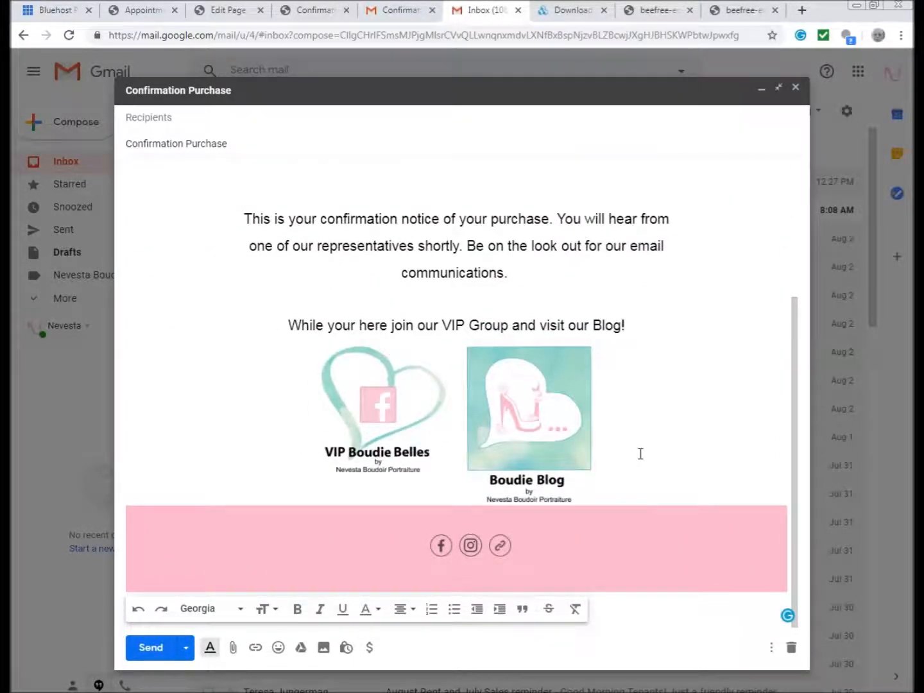
scroll(712, 443, "up", 3)
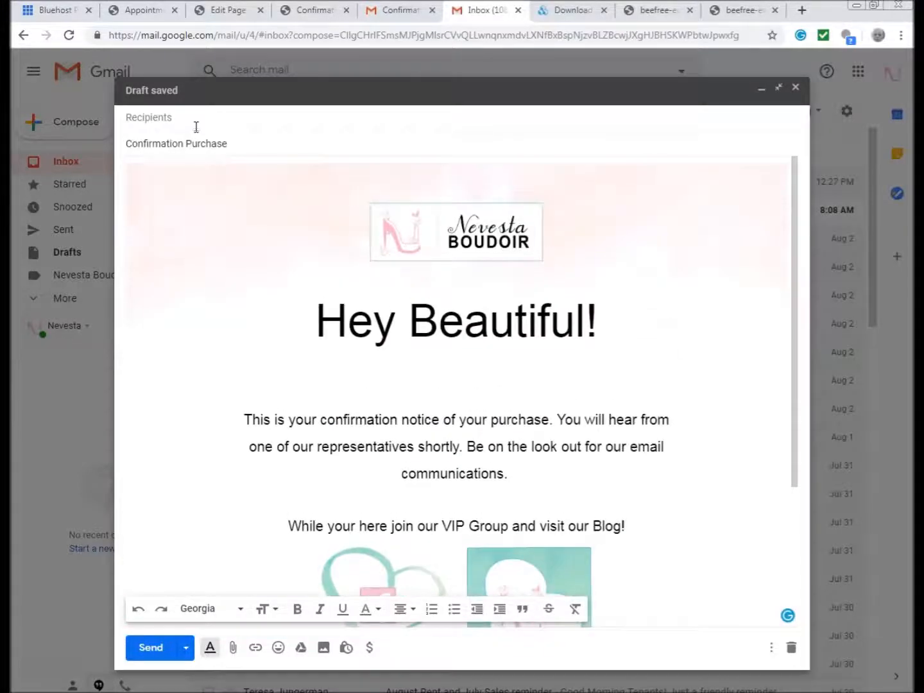
left_click(196, 118)
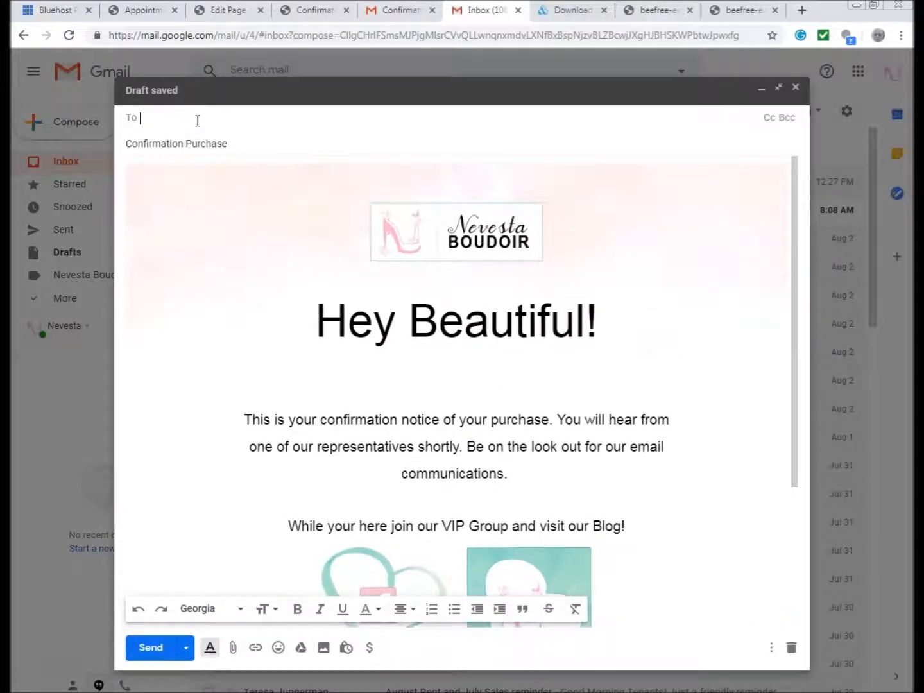
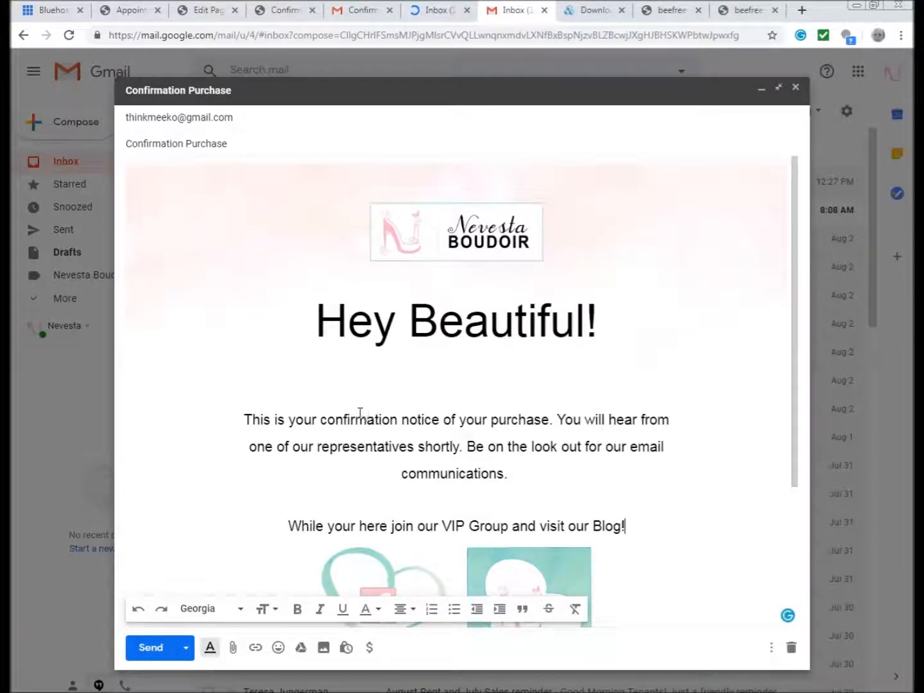
scroll(293, 451, "down", 3)
left_click(146, 652)
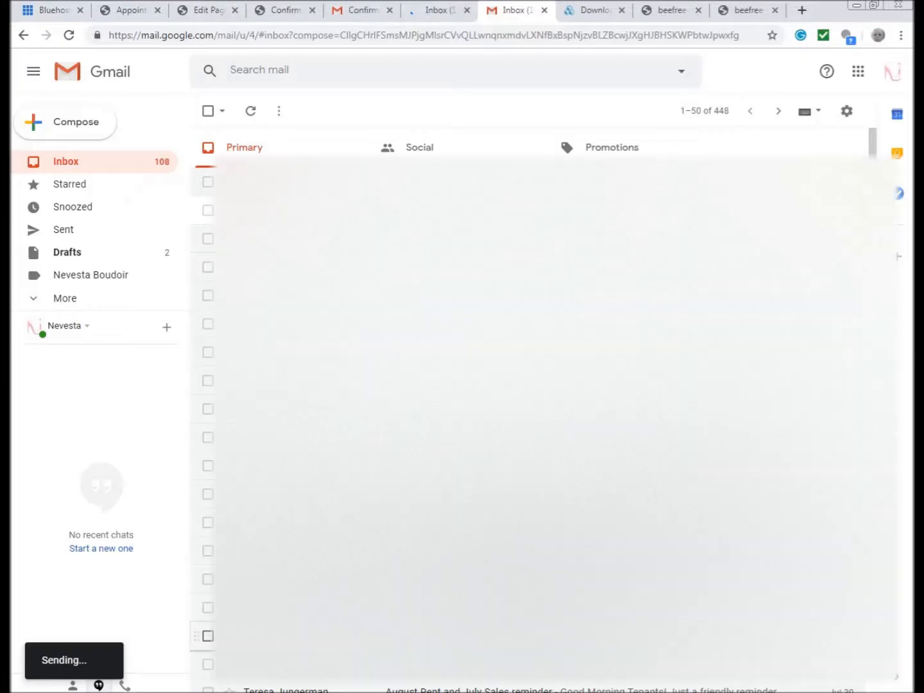
- Reload the recipient's Gmail inbox and open the new Confirmation Purchase email
left_click(429, 12)
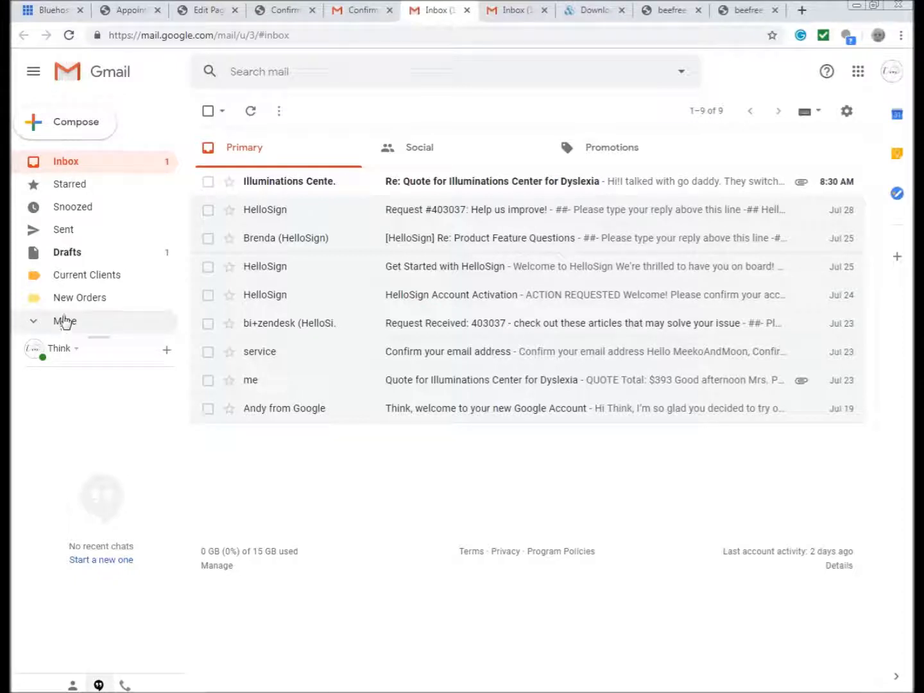
left_click(67, 38)
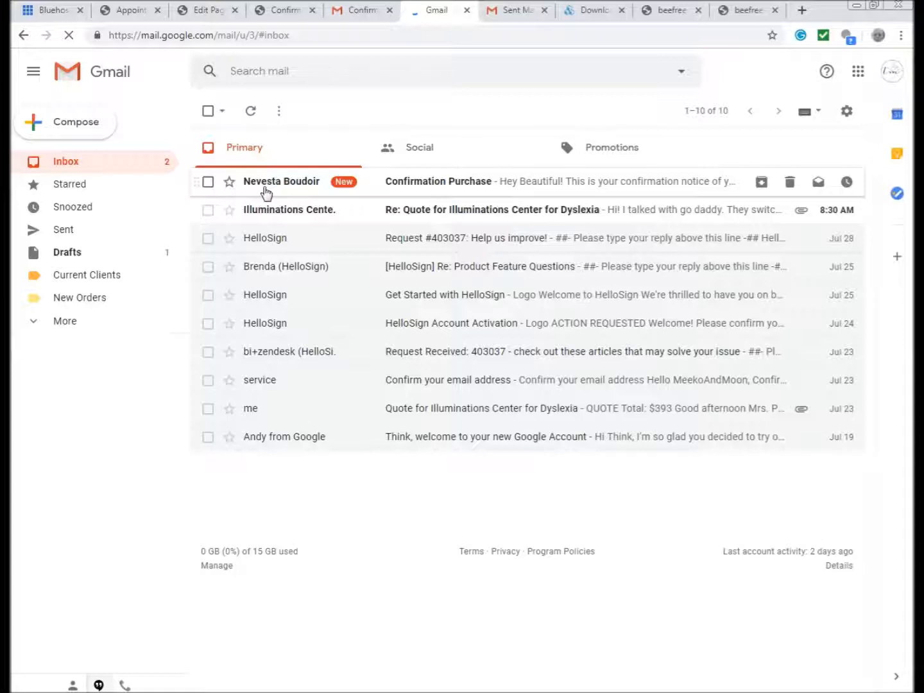
left_click(446, 184)
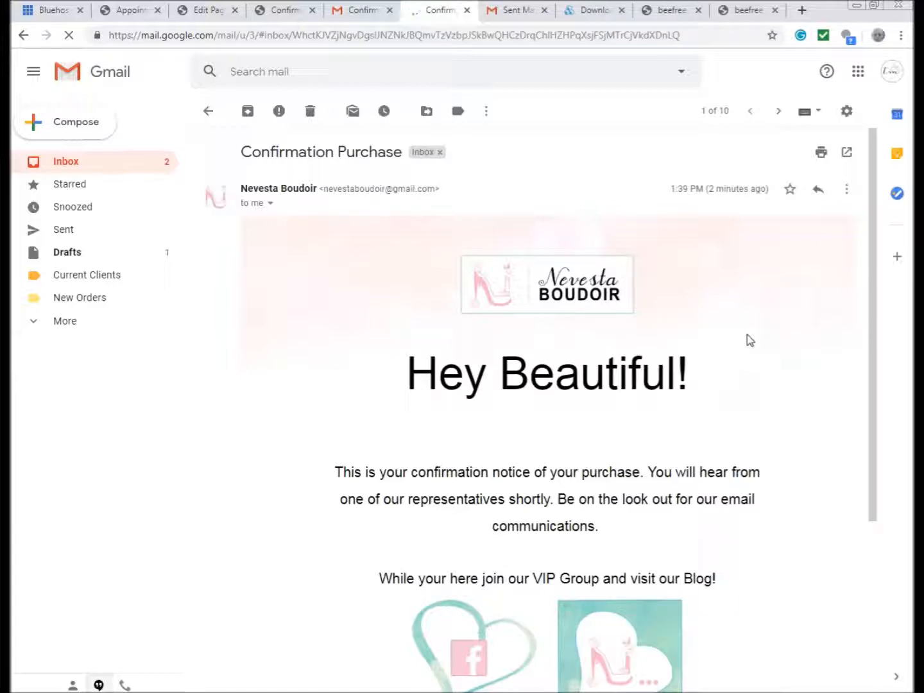
- Follow the VIP Boudie Belles image link in the received email
scroll(749, 341, "down", 6)
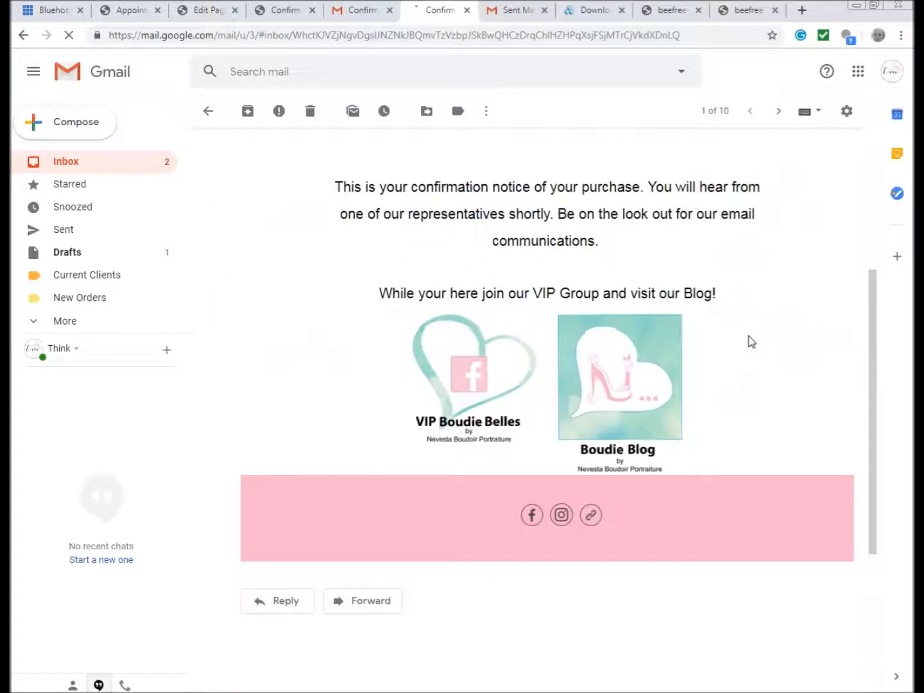
scroll(635, 321, "up", 3)
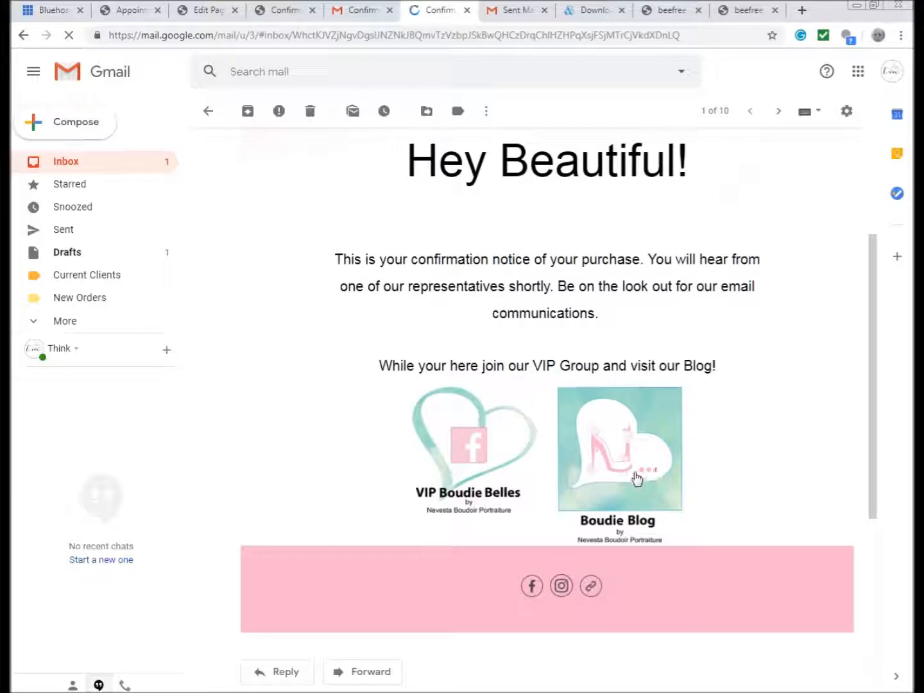
left_click(449, 469)
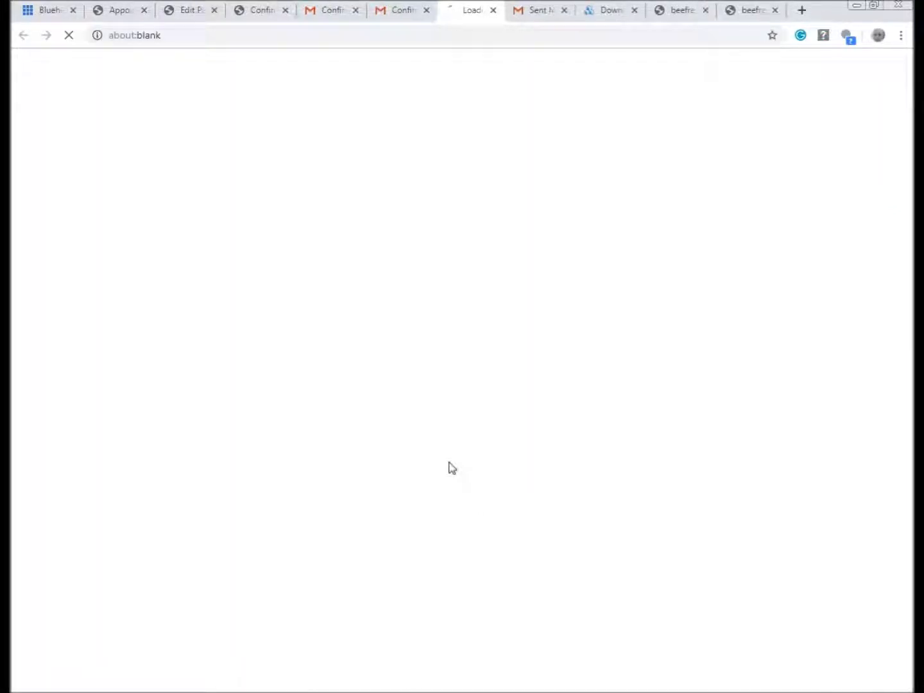
- Open the email's Boudie Blog image link and view the VIP Boudie Belles Facebook group page
left_click(393, 12)
left_click(631, 470)
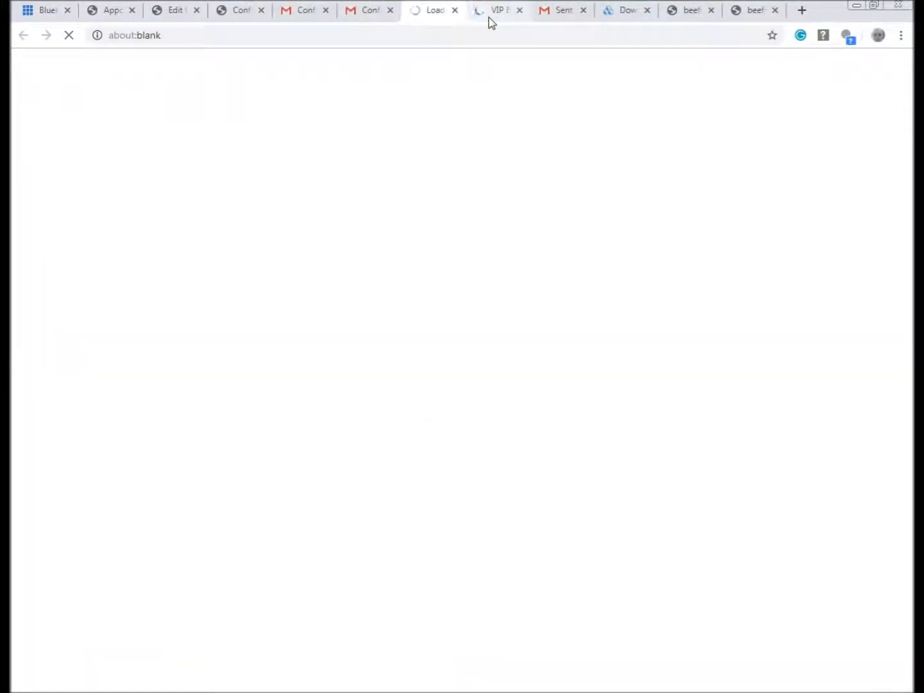
left_click(488, 18)
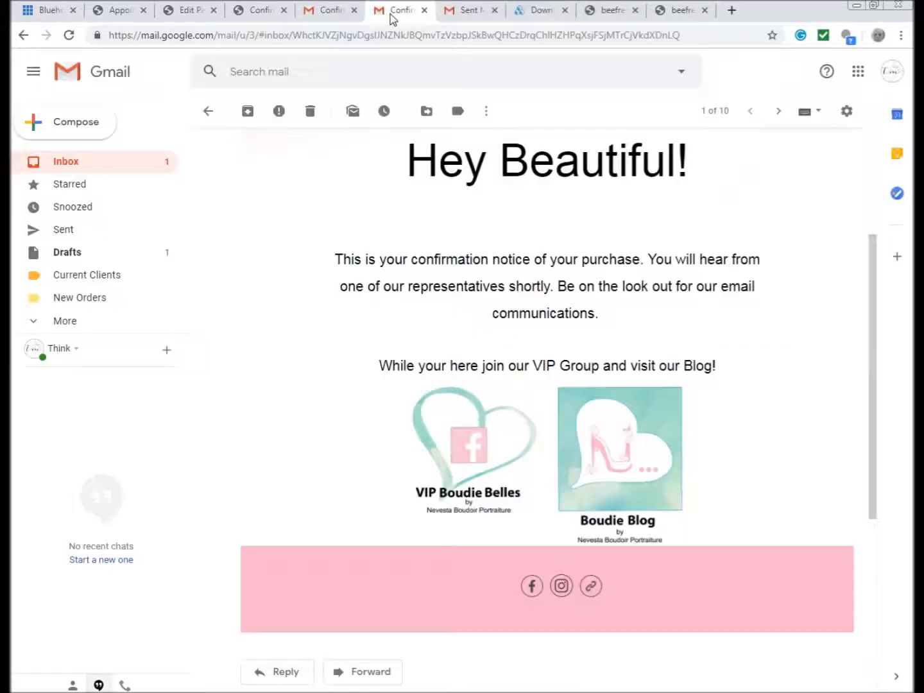
scroll(845, 408, "up", 3)
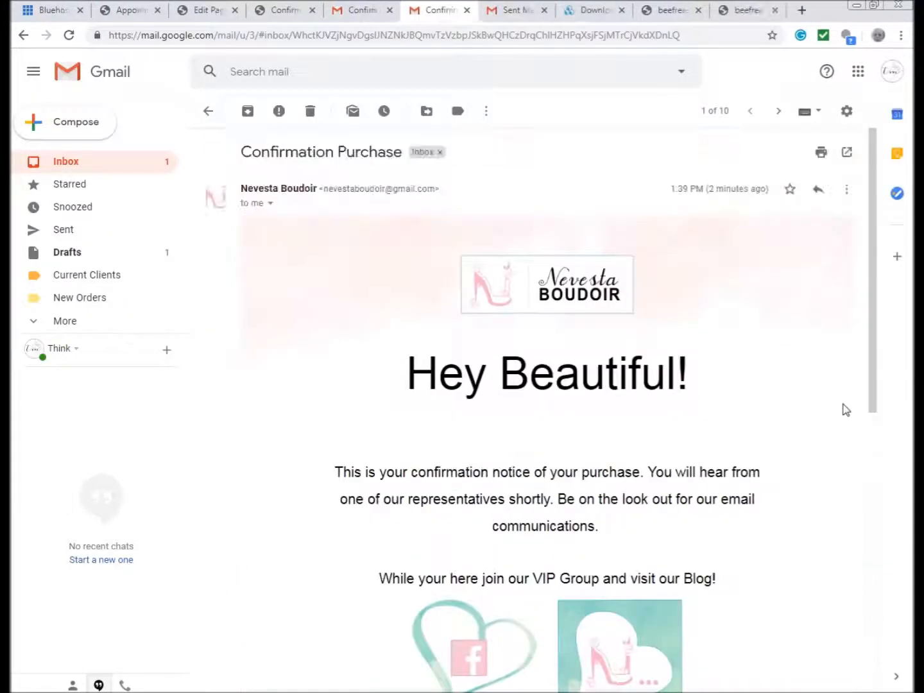
scroll(844, 410, "down", 5)
scroll(841, 411, "up", 5)
scroll(673, 332, "down", 5)
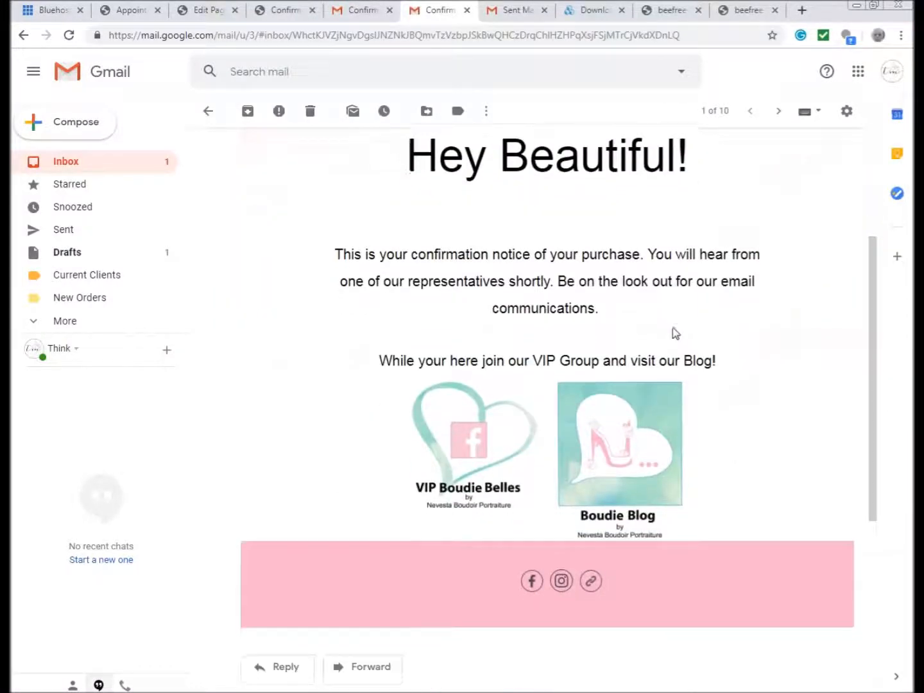
scroll(666, 351, "up", 3)
scroll(666, 350, "down", 2)
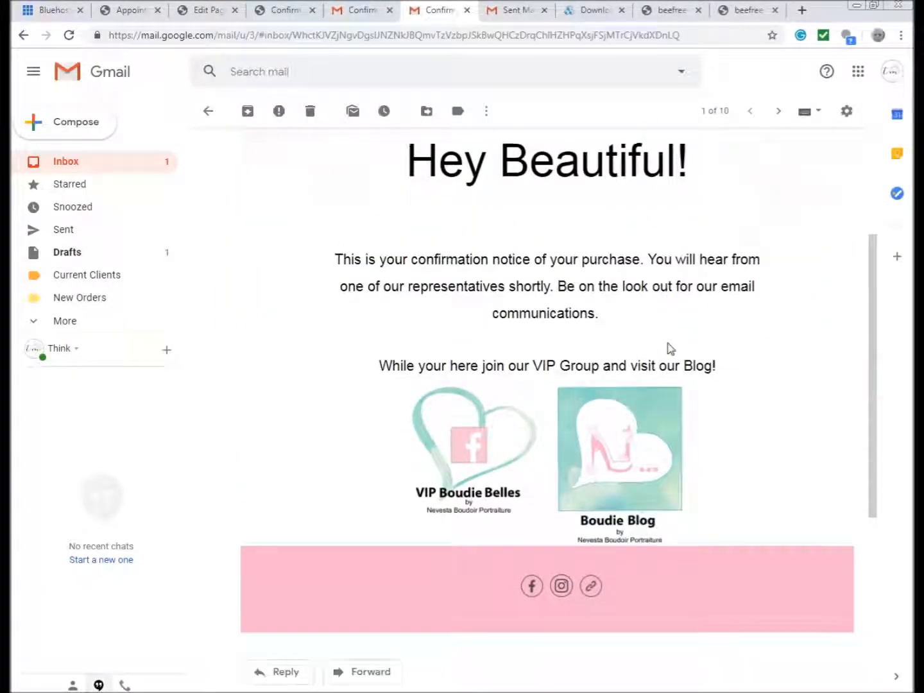
scroll(753, 395, "up", 4)
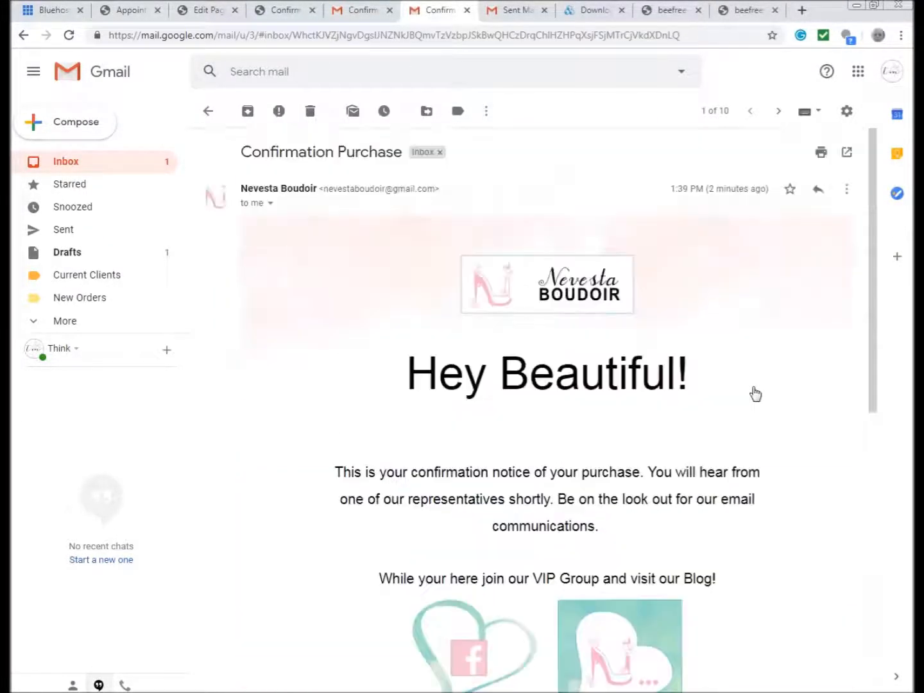
scroll(671, 423, "down", 2)
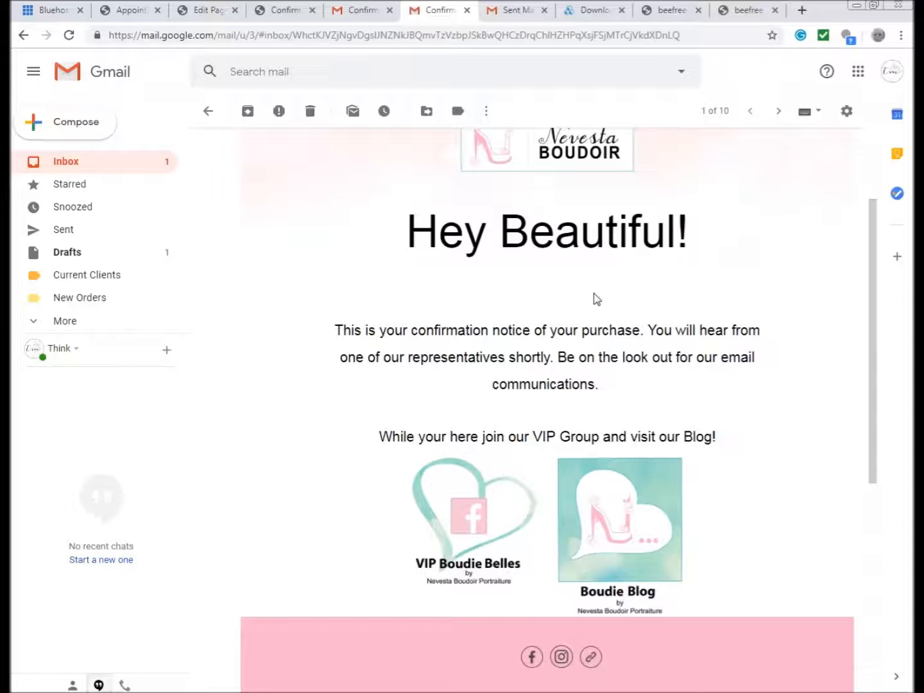
scroll(617, 407, "down", 3)
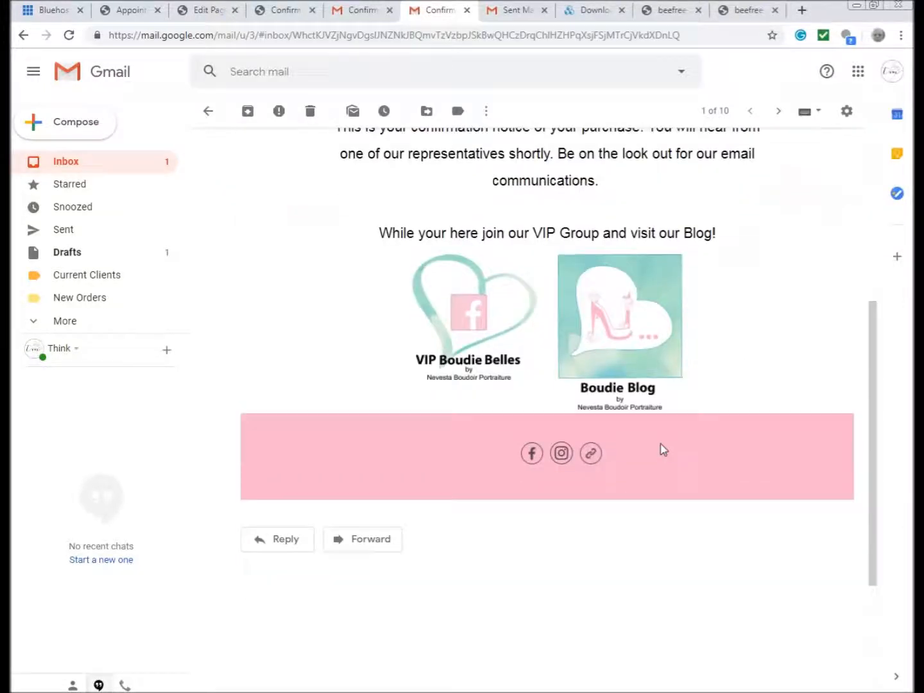
scroll(664, 449, "up", 4)
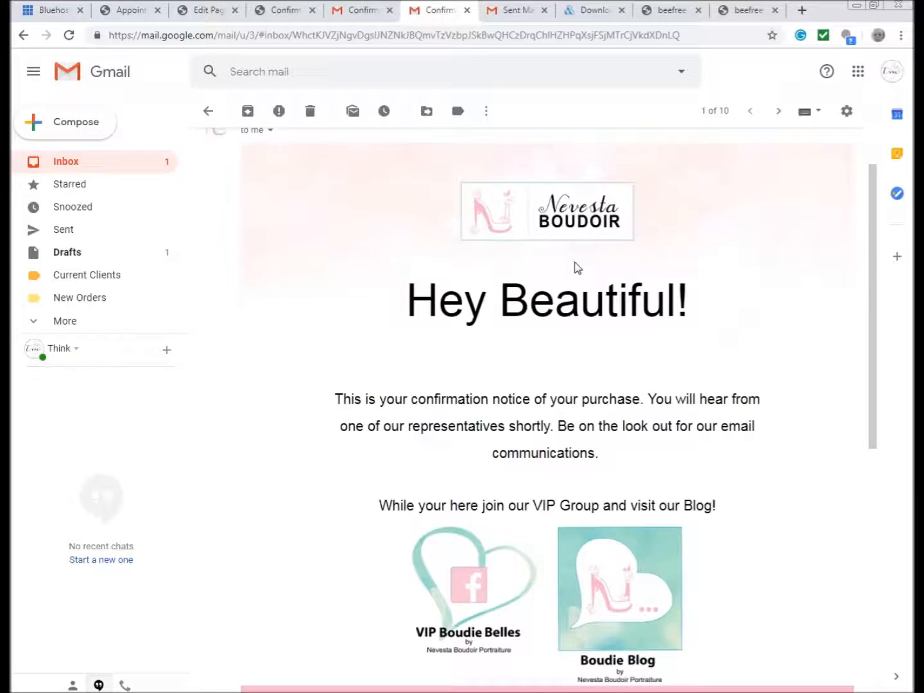
scroll(576, 267, "down", 1)
scroll(613, 324, "up", 1)
scroll(614, 321, "up", 1)
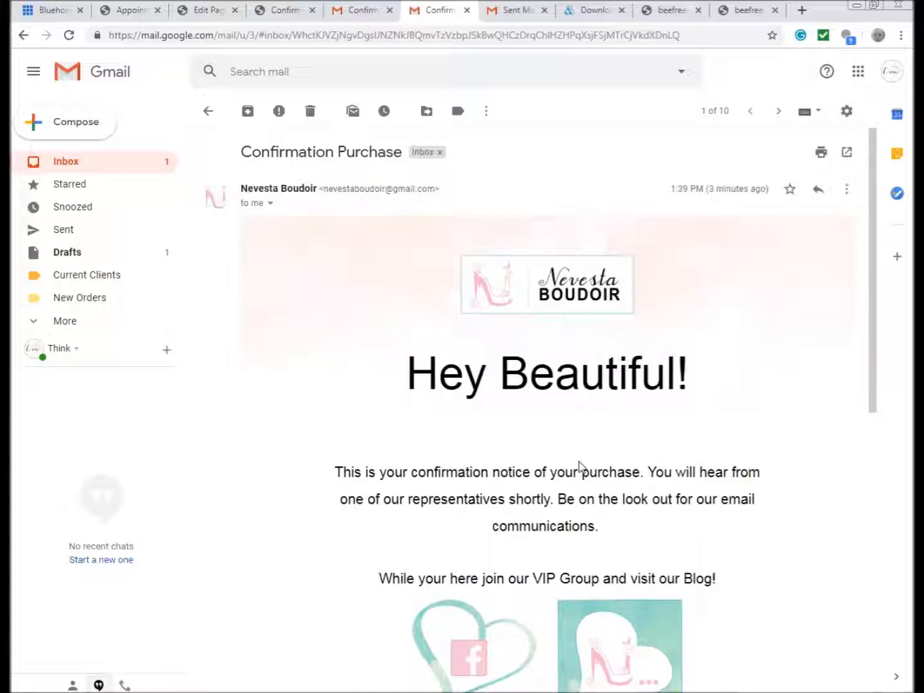
scroll(663, 323, "down", 2)
scroll(664, 324, "down", 2)
scroll(664, 324, "up", 4)
left_click(129, 11)
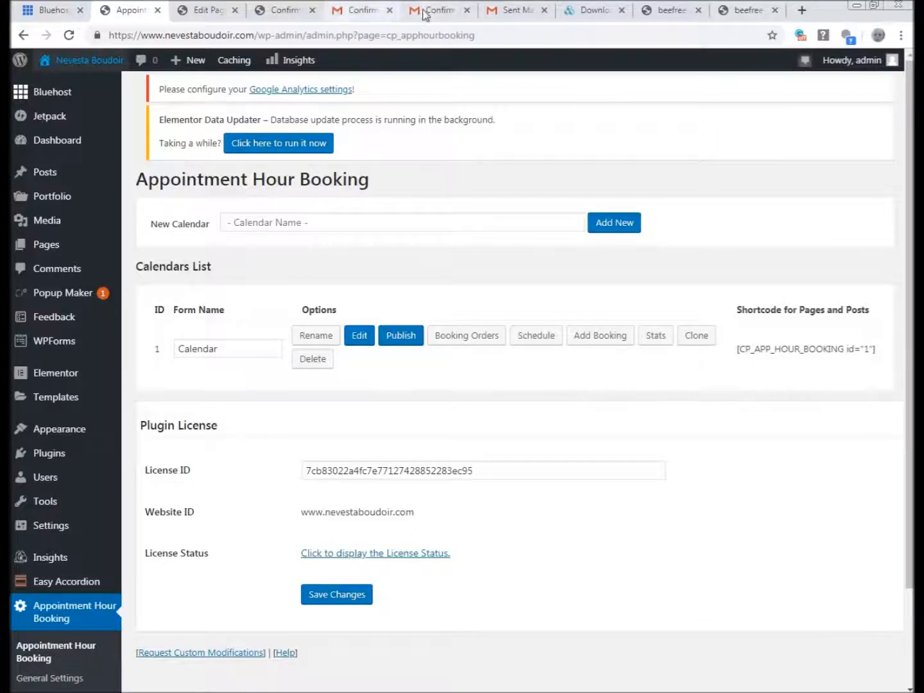
left_click(448, 10)
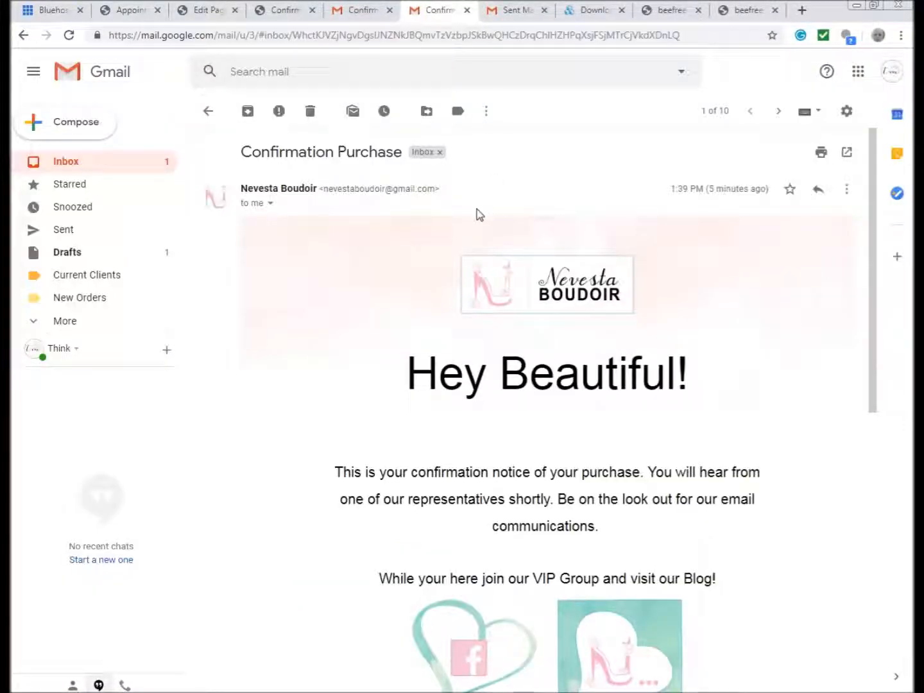
scroll(477, 212, "down", 2)
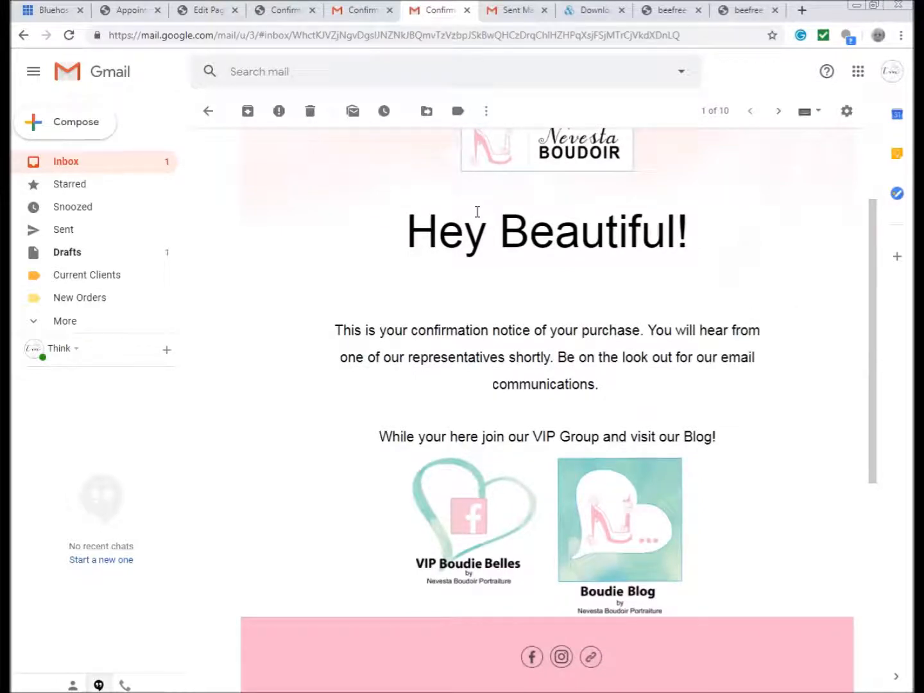